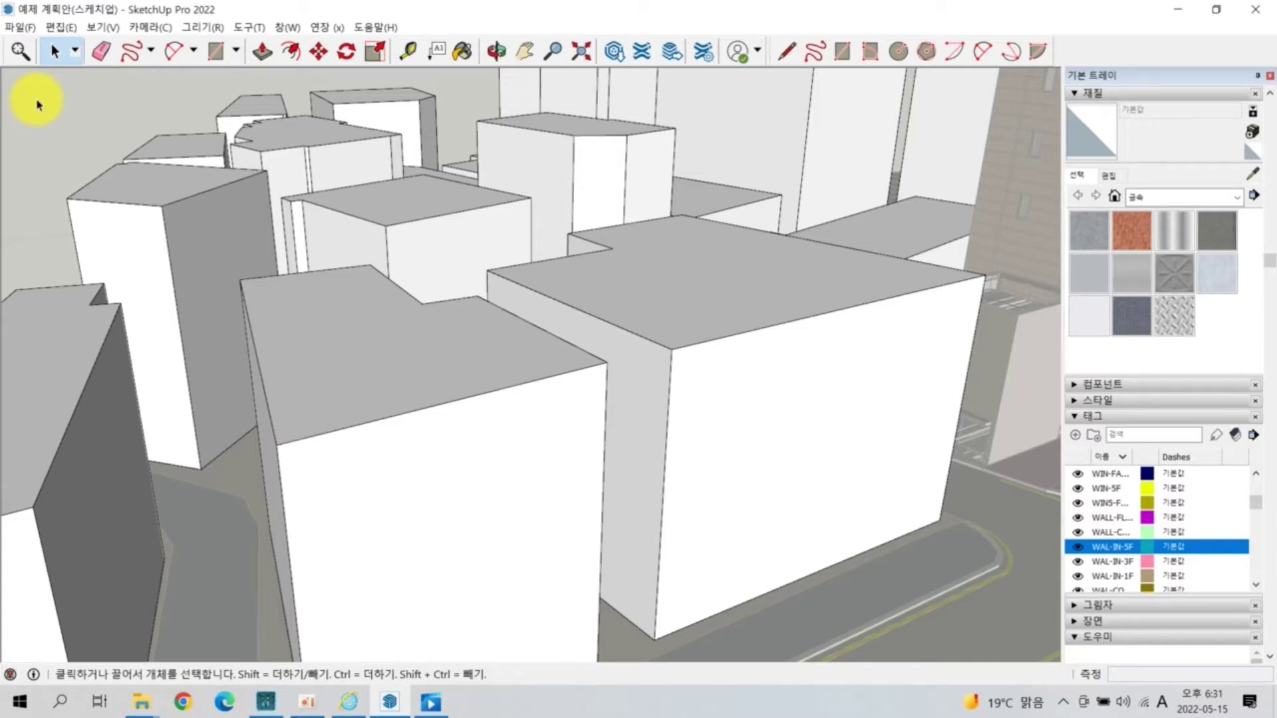
# Find Push/Pull through the command search "pu" and use it to raise the large front block's roof and extend its side face.
pyautogui.click(19, 54)
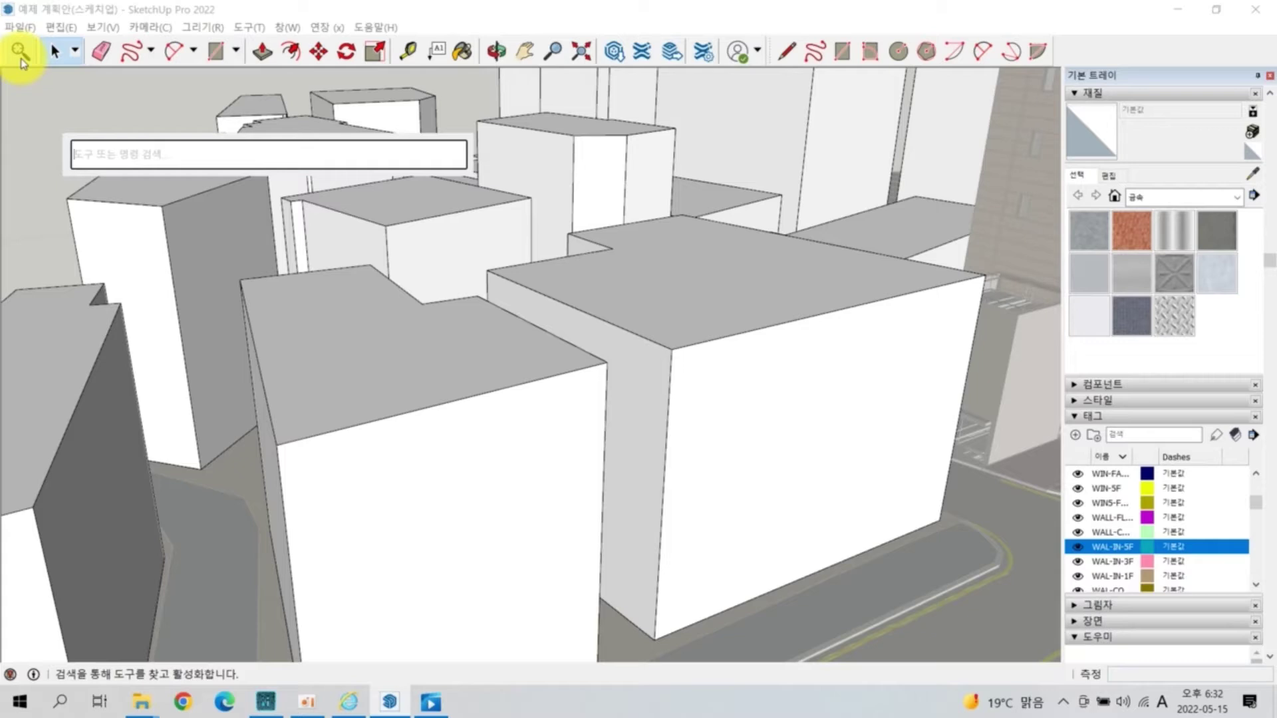
pyautogui.write('pu')
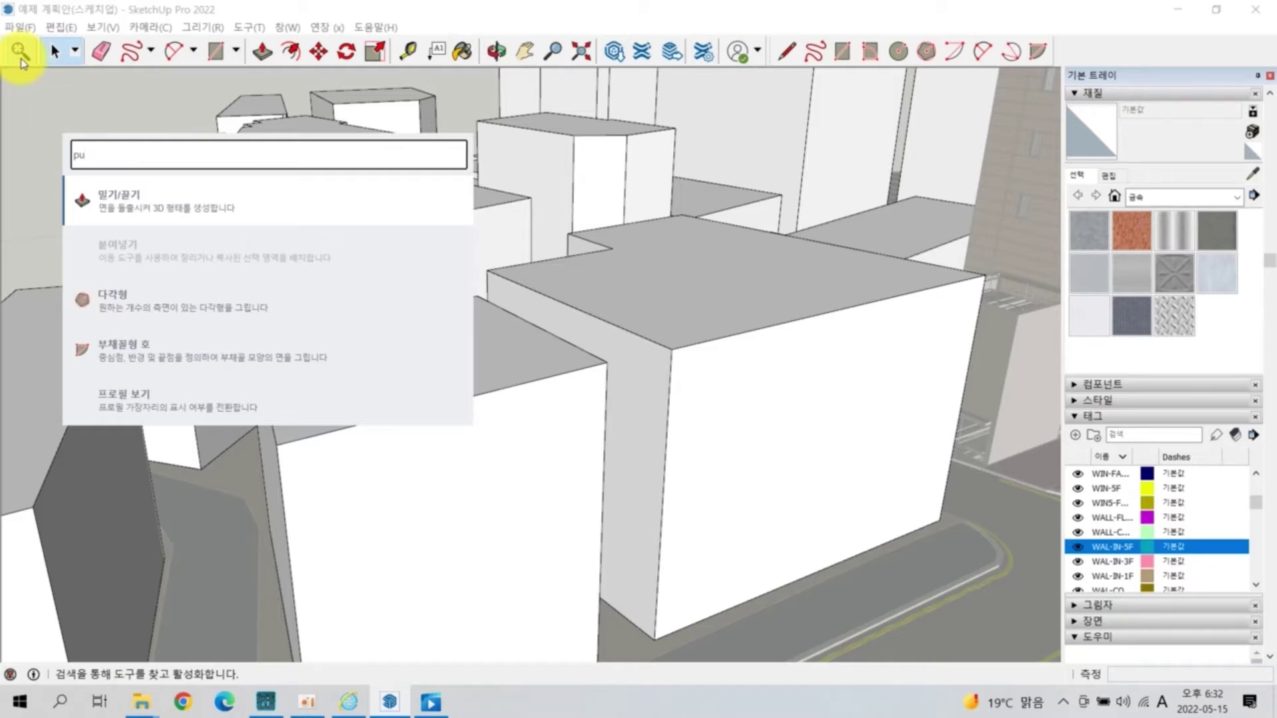
pyautogui.click(109, 196)
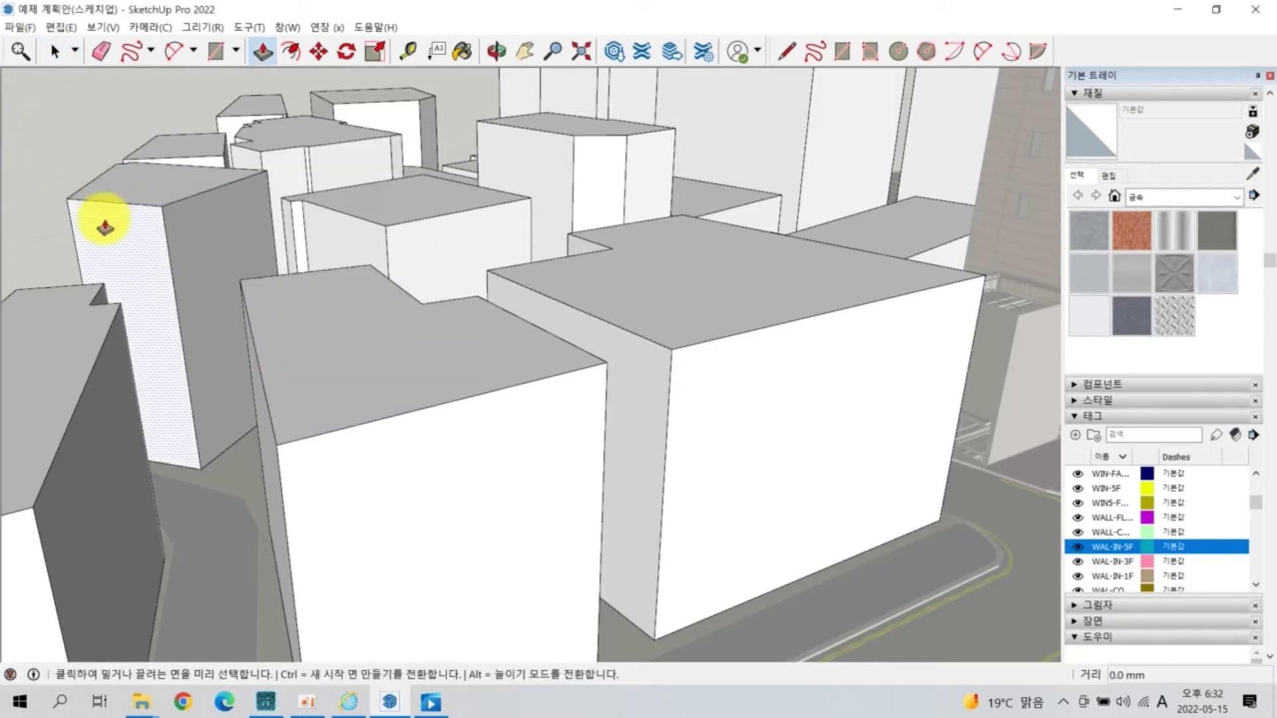
pyautogui.click(676, 280)
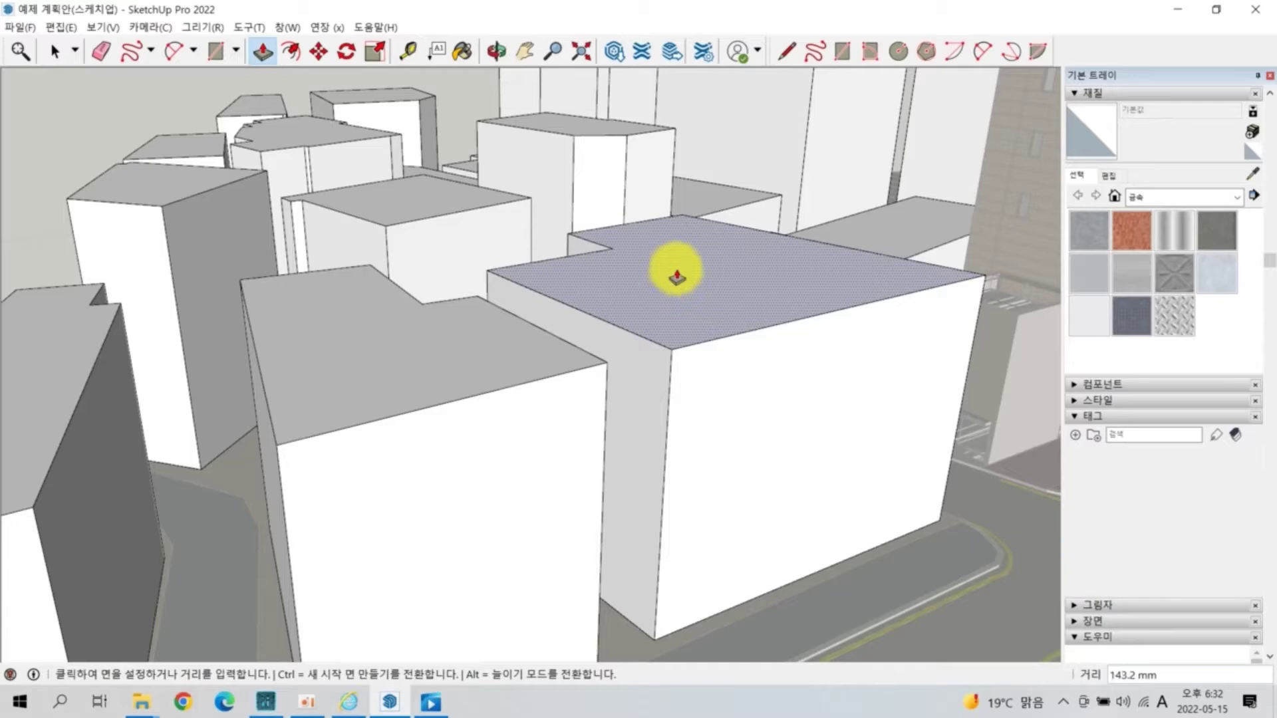
pyautogui.click(591, 281)
pyautogui.click(664, 319)
pyautogui.click(676, 345)
# Raise the neighbouring front block's roof by about 1203 mm and the tall rear block's roof by about 2001 mm.
pyautogui.click(399, 356)
pyautogui.click(399, 319)
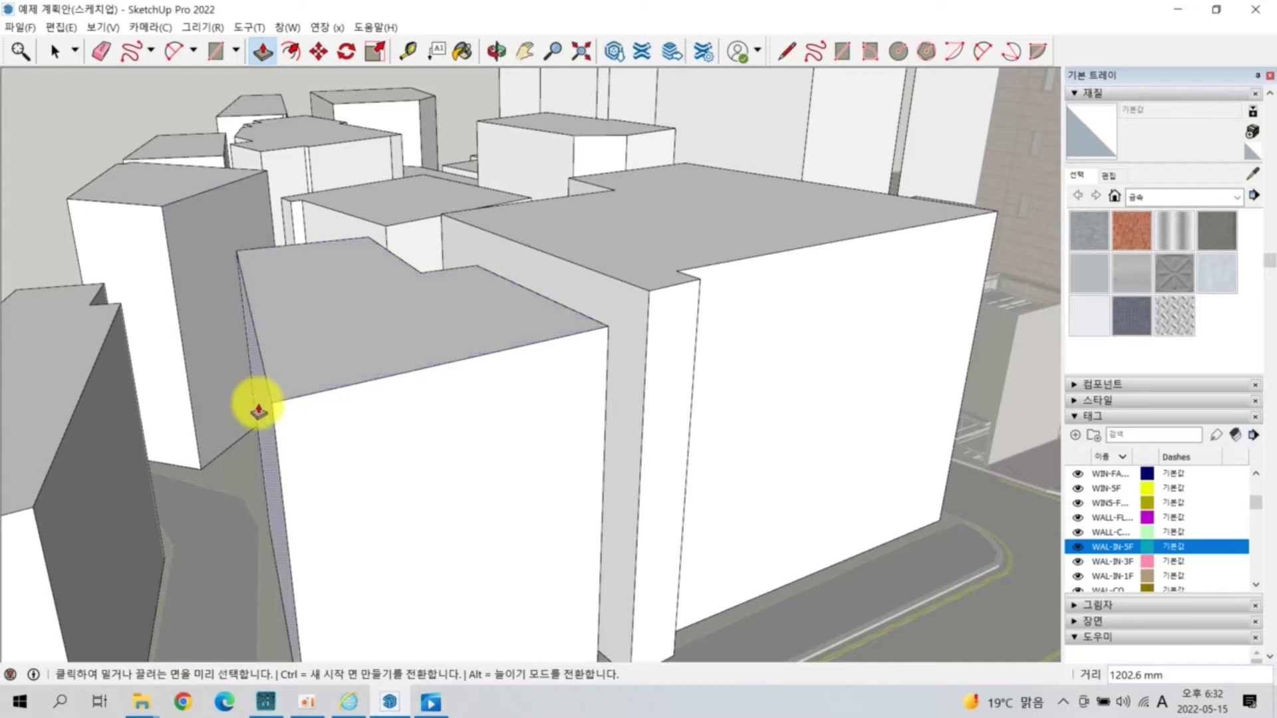
pyautogui.click(148, 178)
pyautogui.click(134, 139)
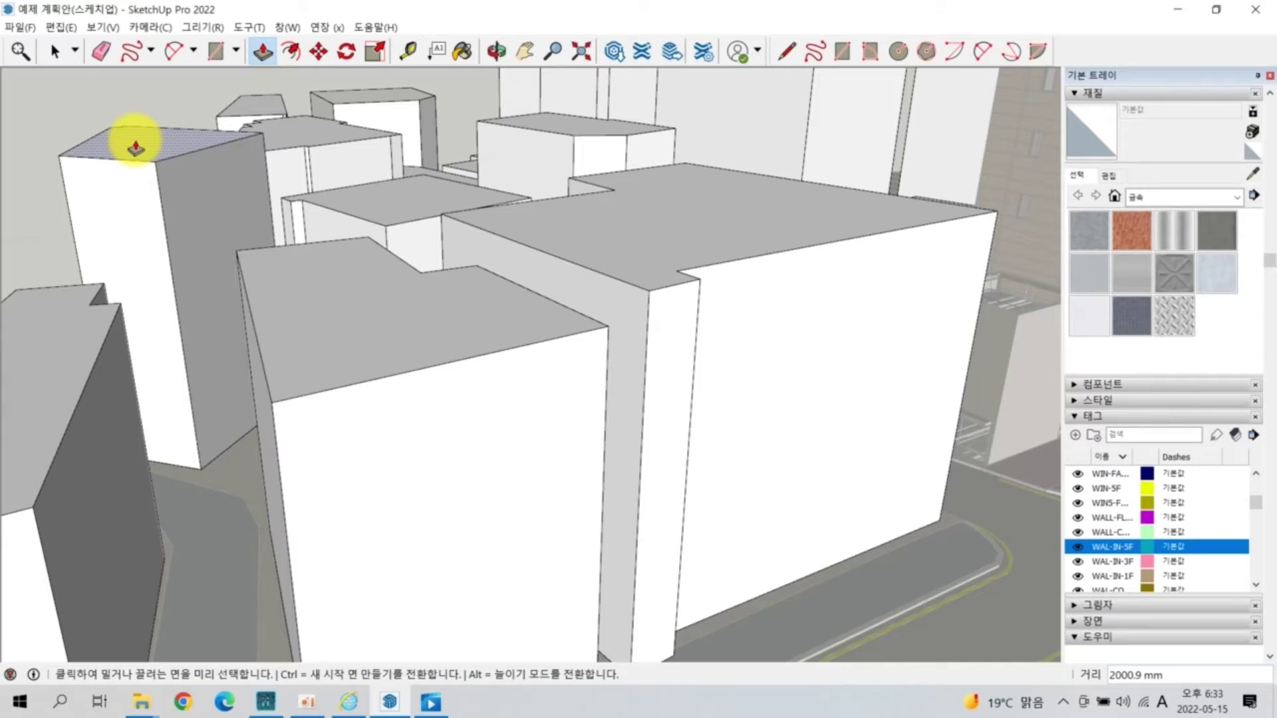
# Select the group of white buildings with the Lasso tool and clear the selection.
pyautogui.click(76, 53)
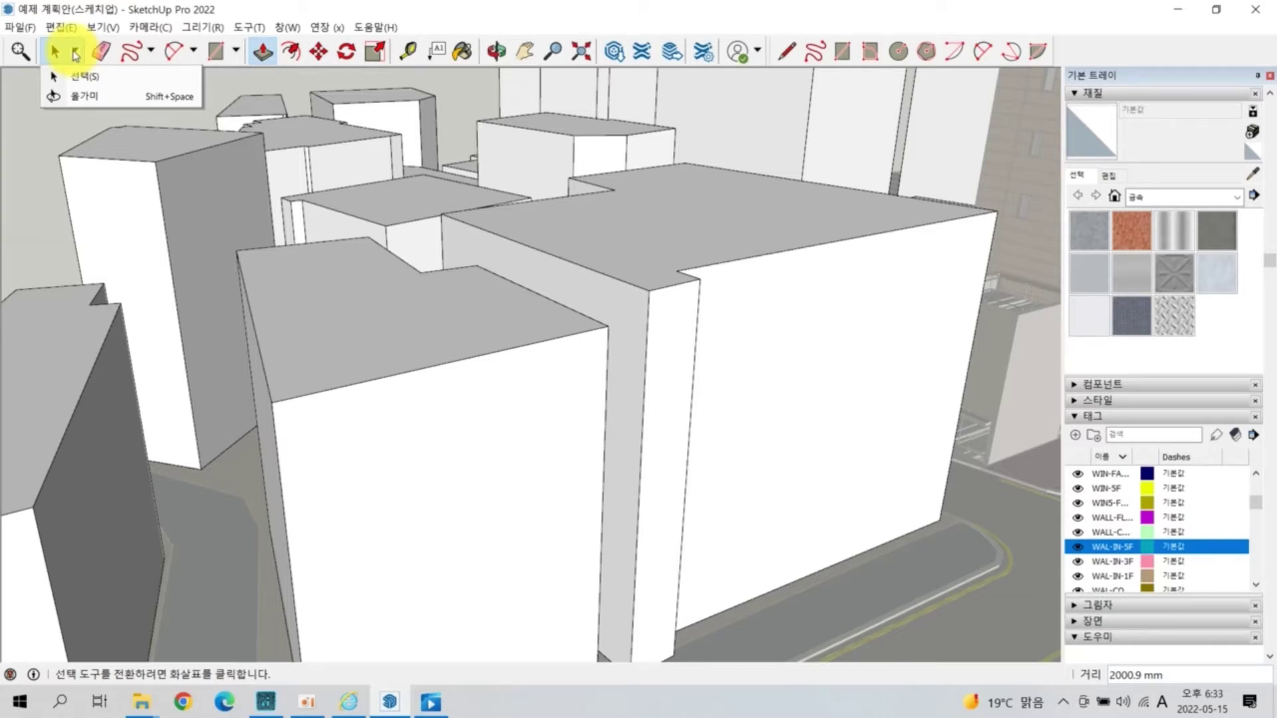
pyautogui.click(67, 96)
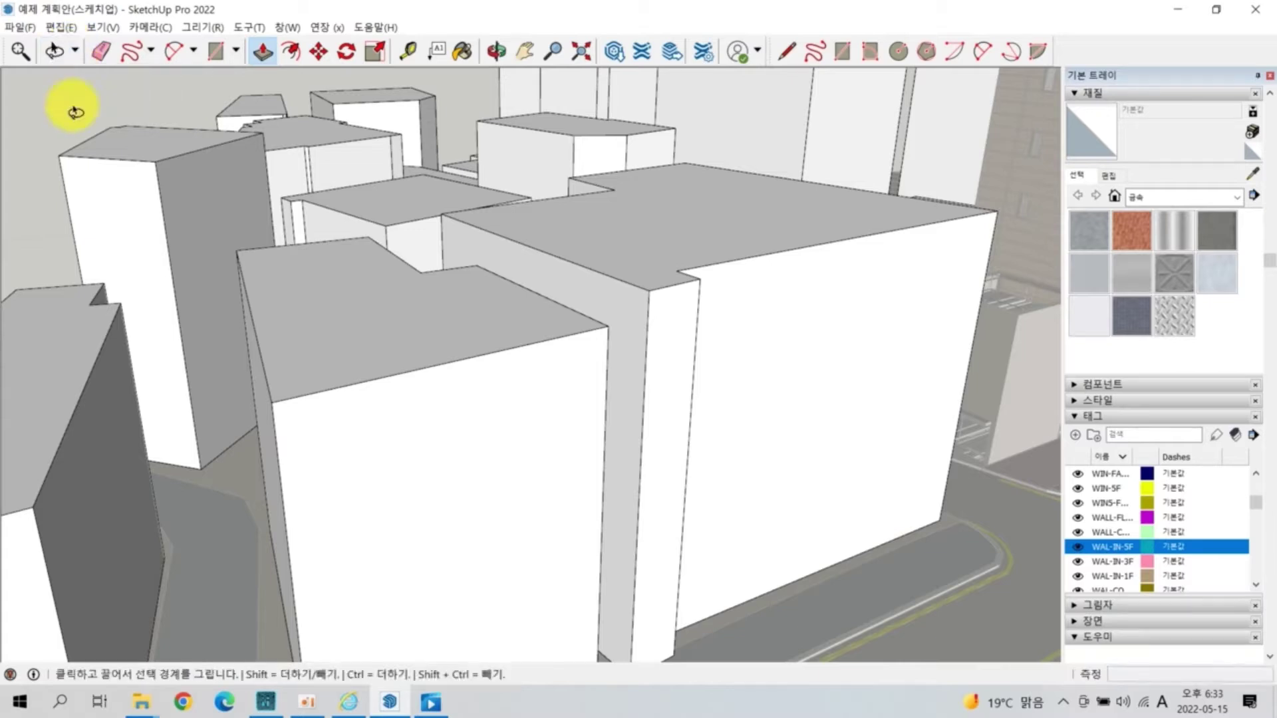
pyautogui.moveTo(114, 110)
pyautogui.mouseDown()
pyautogui.moveTo(85, 120)
pyautogui.moveTo(49, 165)
pyautogui.moveTo(54, 208)
pyautogui.moveTo(112, 248)
pyautogui.moveTo(142, 379)
pyautogui.moveTo(263, 448)
pyautogui.moveTo(514, 457)
pyautogui.moveTo(613, 366)
pyautogui.moveTo(750, 322)
pyautogui.moveTo(818, 223)
pyautogui.moveTo(653, 207)
pyautogui.moveTo(465, 100)
pyautogui.moveTo(302, 126)
pyautogui.moveTo(183, 102)
pyautogui.moveTo(122, 112)
pyautogui.mouseUp()
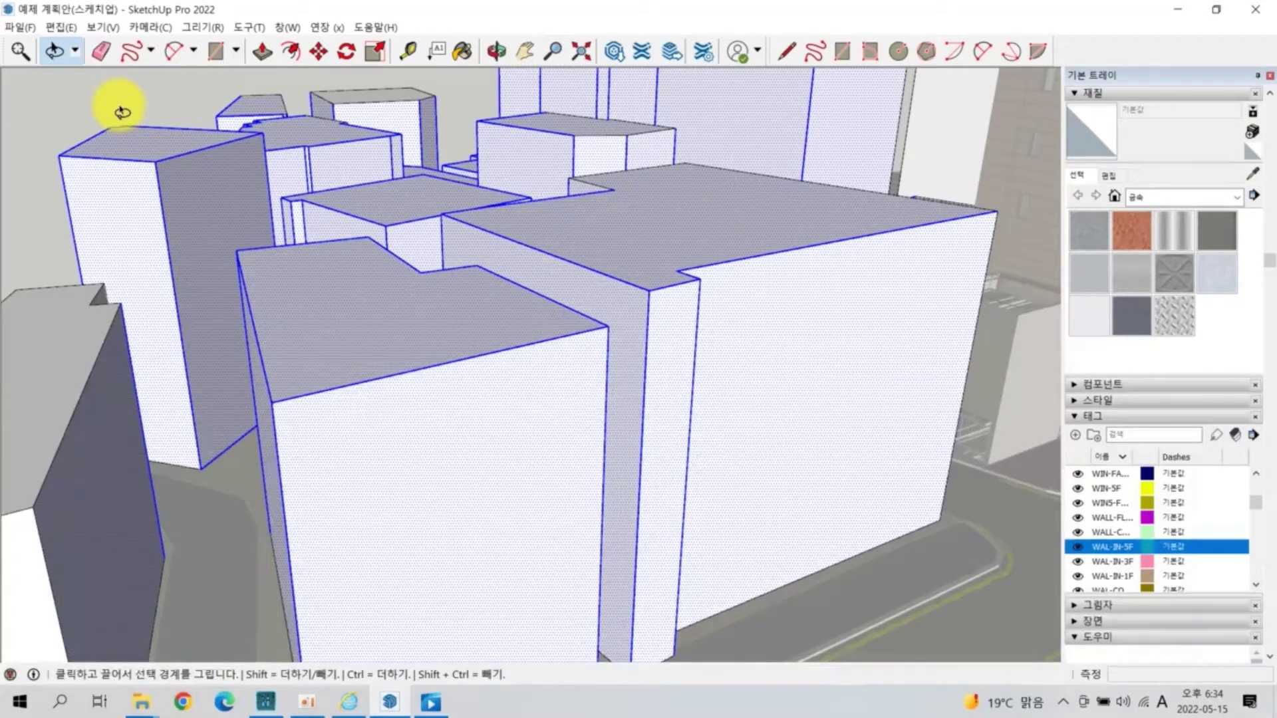
pyautogui.click(122, 112)
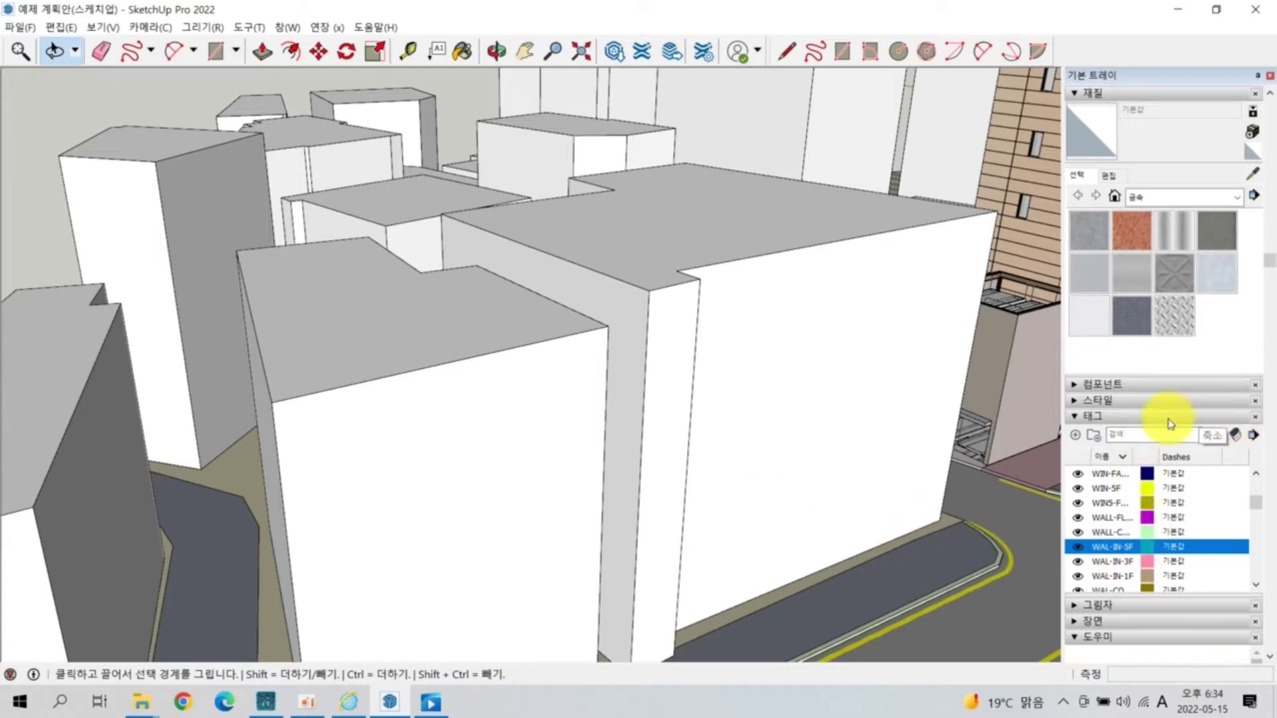
pyautogui.click(1141, 519)
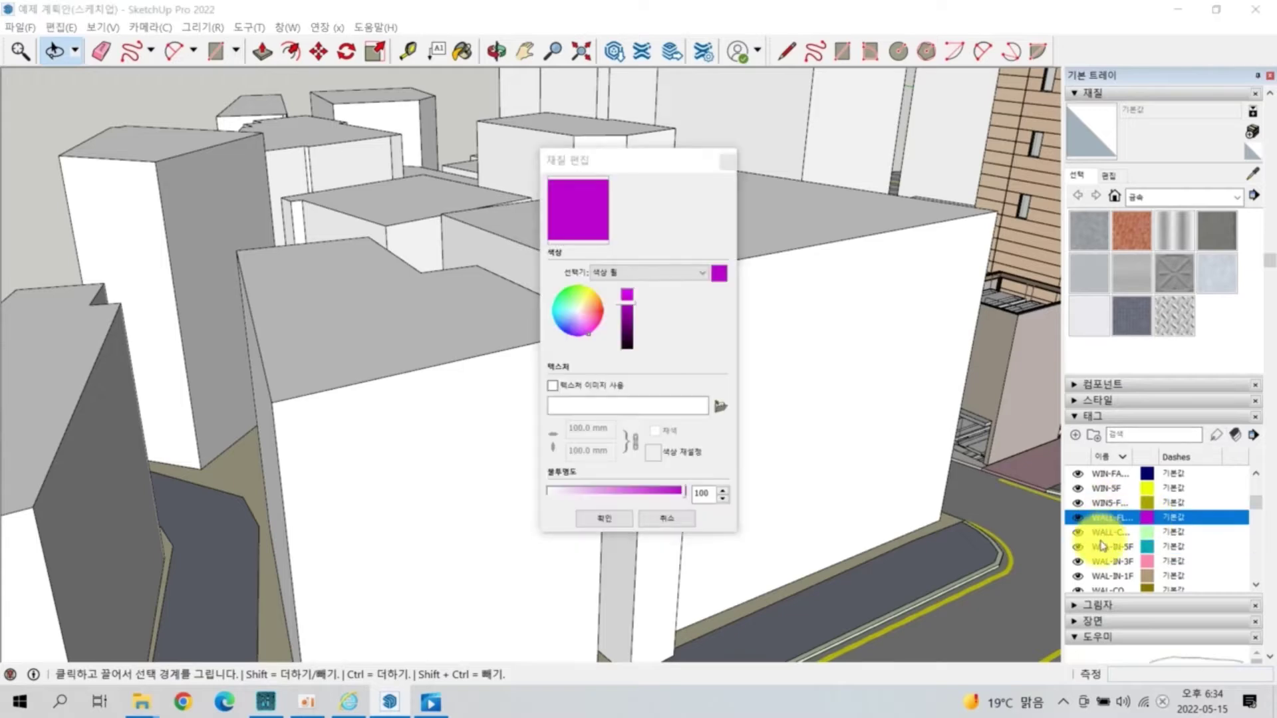
pyautogui.click(728, 162)
pyautogui.scroll(-2, 1108, 562)
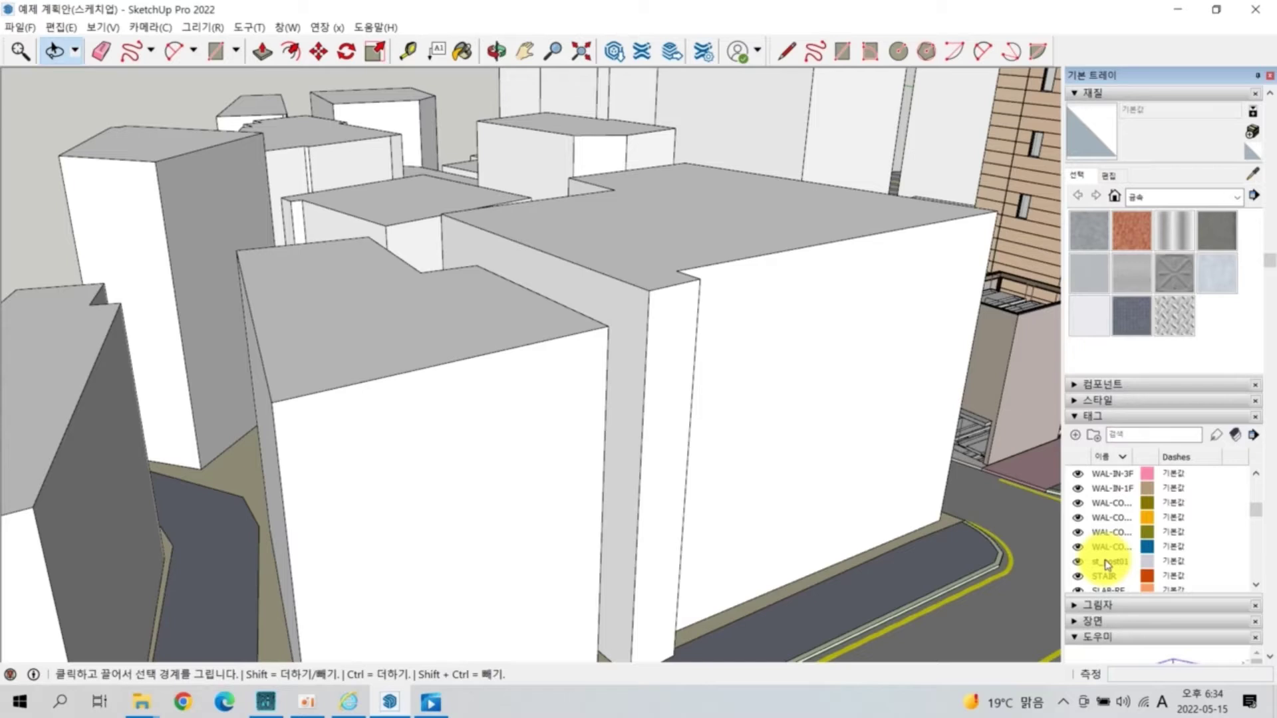
pyautogui.scroll(2, 1106, 564)
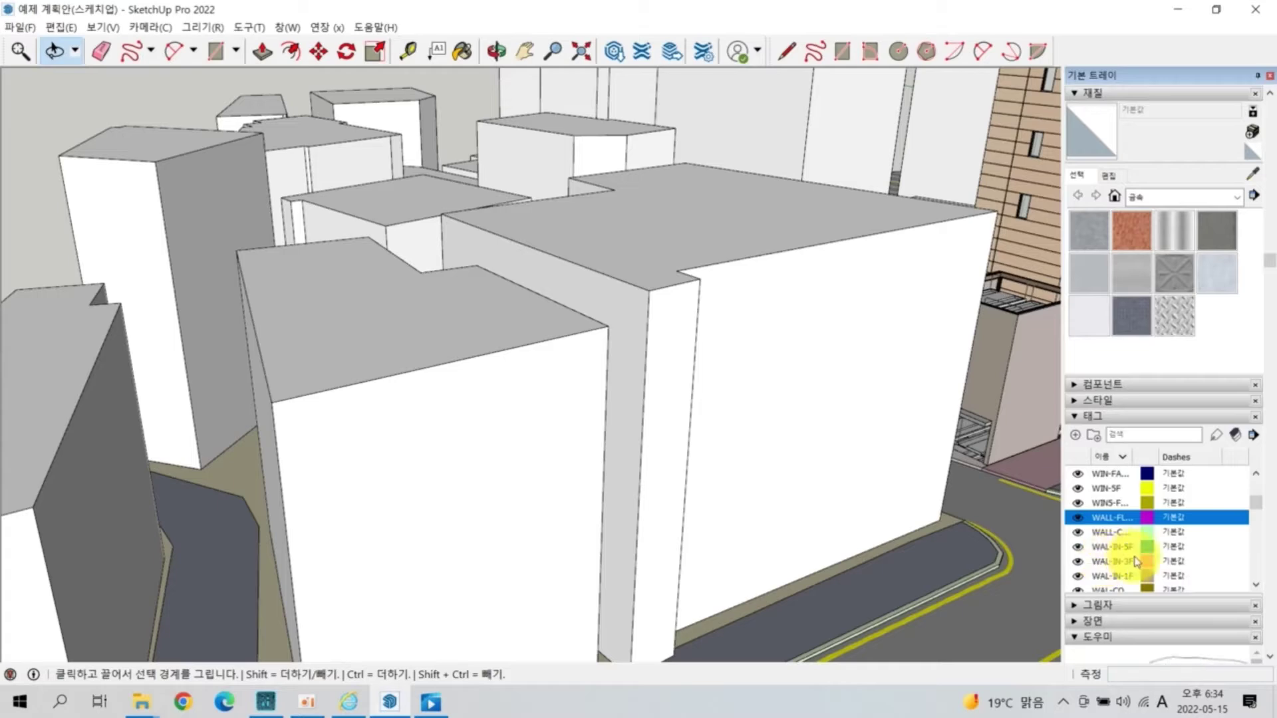
# Turn on colouring by tag, examine the tag colours of the buildings, activate the Tag tool and restore the material colours.
pyautogui.click(1238, 436)
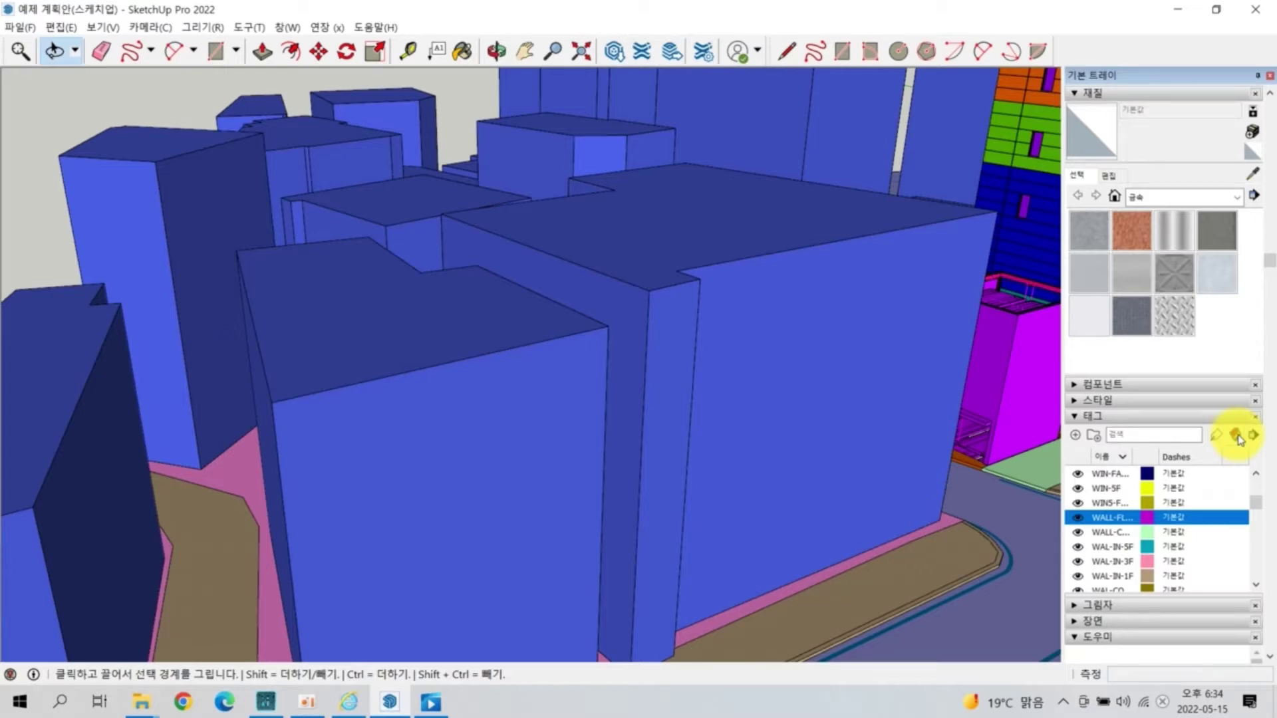
pyautogui.moveTo(490, 351); pyautogui.dragTo(965, 293, button='middle')
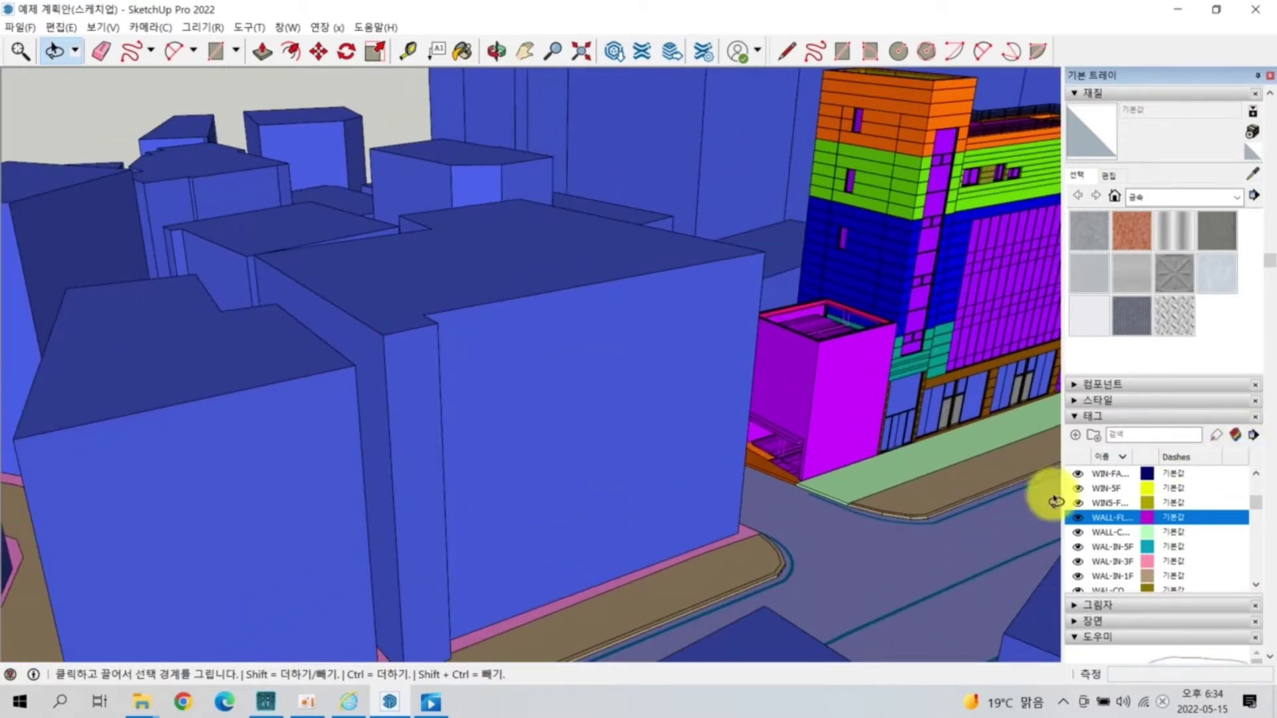
pyautogui.click(1217, 435)
pyautogui.click(1237, 439)
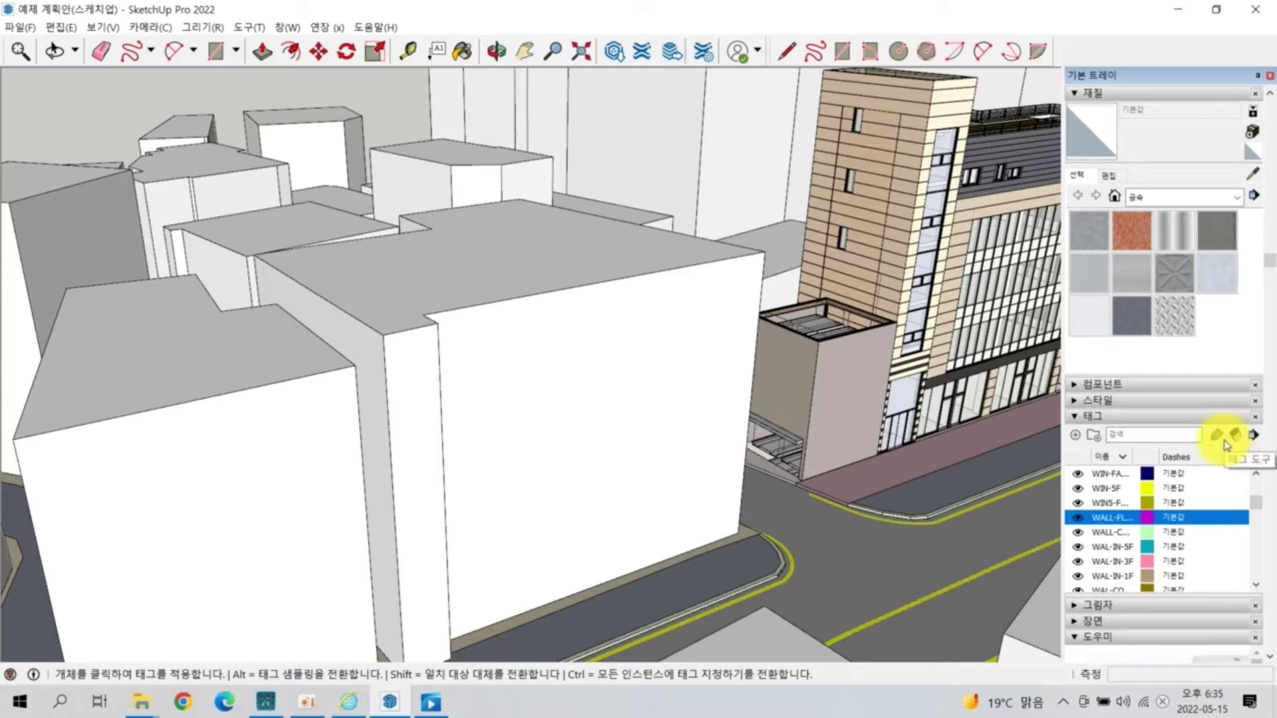
# Draw a closed freehand curve across the roof and adjoining walls at the near corner of the large front block.
pyautogui.click(812, 61)
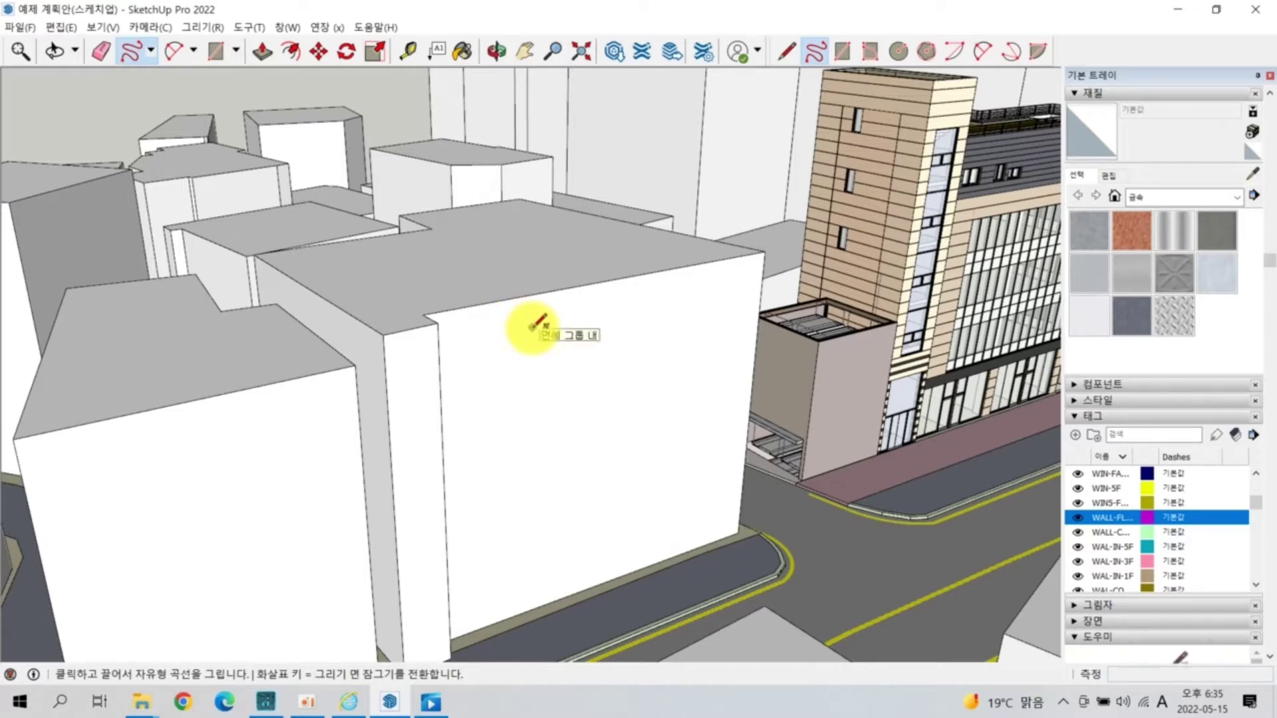
pyautogui.moveTo(467, 306)
pyautogui.mouseDown()
pyautogui.moveTo(462, 279)
pyautogui.moveTo(417, 268)
pyautogui.moveTo(379, 286)
pyautogui.moveTo(353, 337)
pyautogui.moveTo(399, 470)
pyautogui.moveTo(419, 464)
pyautogui.moveTo(438, 399)
pyautogui.moveTo(495, 408)
pyautogui.moveTo(534, 377)
pyautogui.moveTo(521, 330)
pyautogui.moveTo(473, 297)
pyautogui.moveTo(465, 306)
pyautogui.mouseUp()
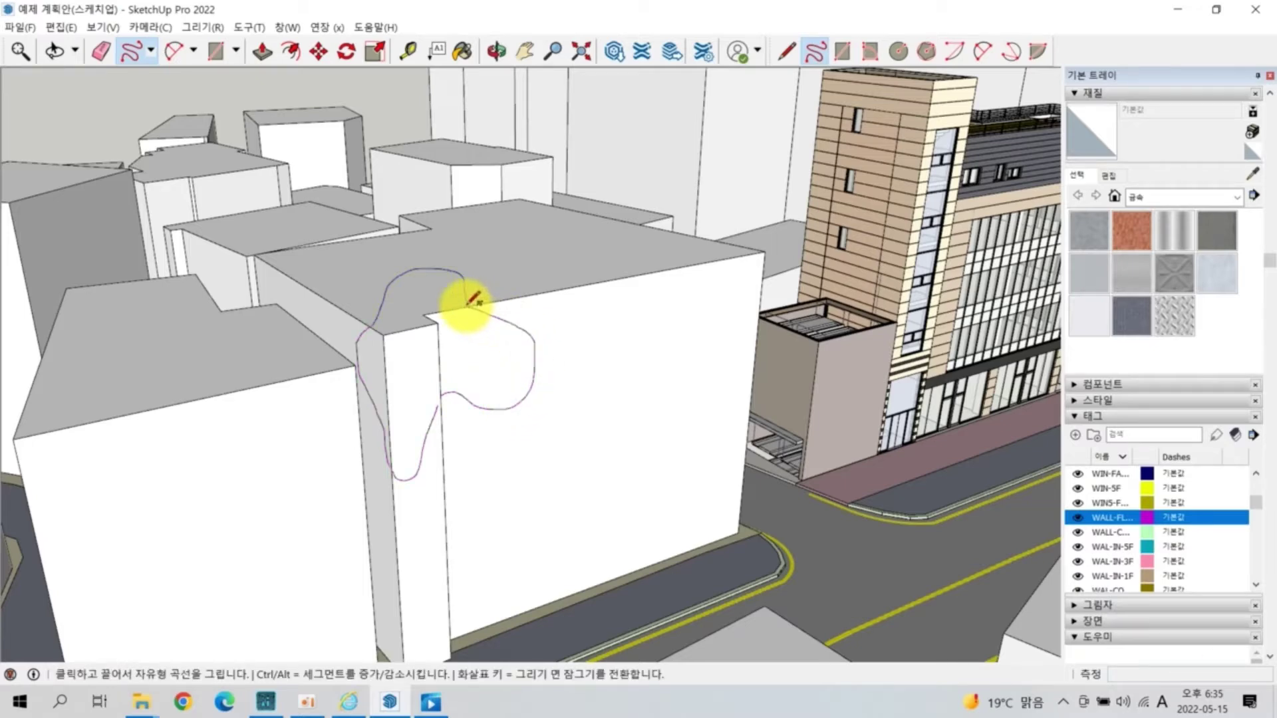
pyautogui.scroll(5, 393, 386)
pyautogui.moveTo(525, 399); pyautogui.dragTo(236, 418, button='middle')
pyautogui.moveTo(579, 437)
pyautogui.mouseDown(button='middle')
pyautogui.moveTo(403, 452)
pyautogui.moveTo(727, 462)
pyautogui.mouseUp(button='middle')
pyautogui.moveTo(428, 447); pyautogui.dragTo(632, 416, button='middle')
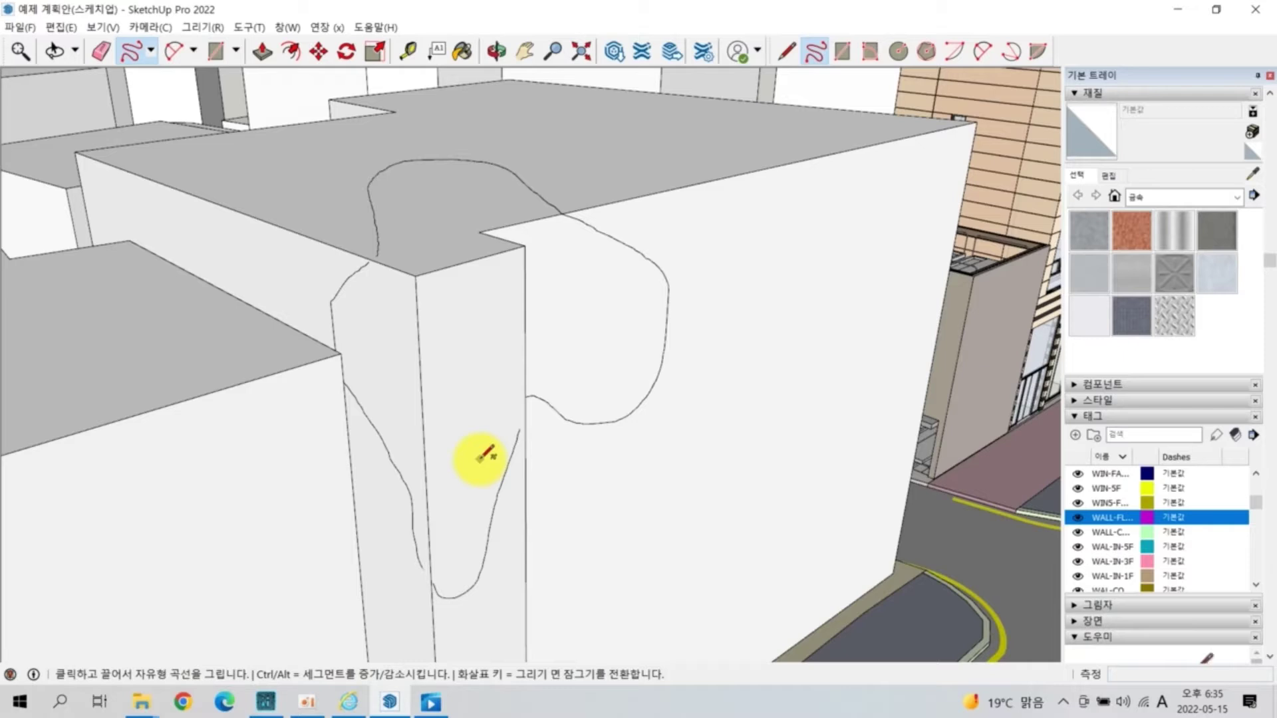
# Switch to the Movies & TV app and play the video "아이패드용".
pyautogui.moveTo(433, 715)
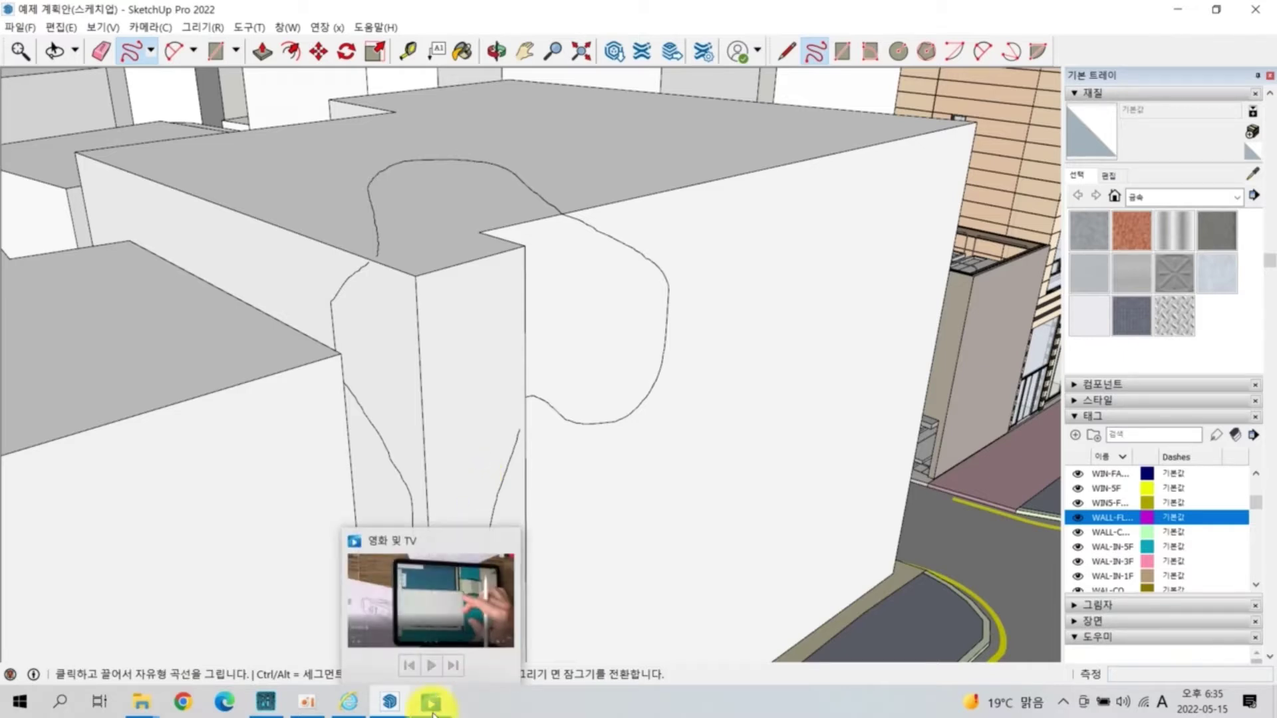
pyautogui.click(433, 711)
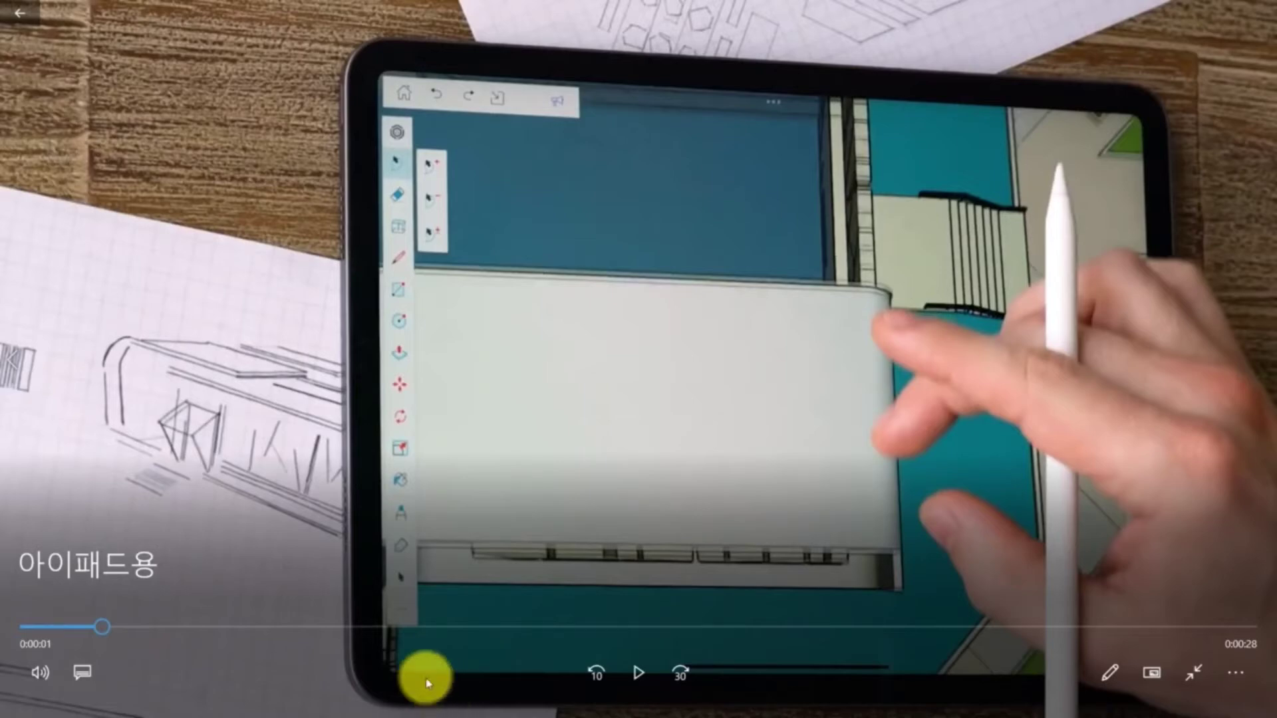
pyautogui.click(640, 673)
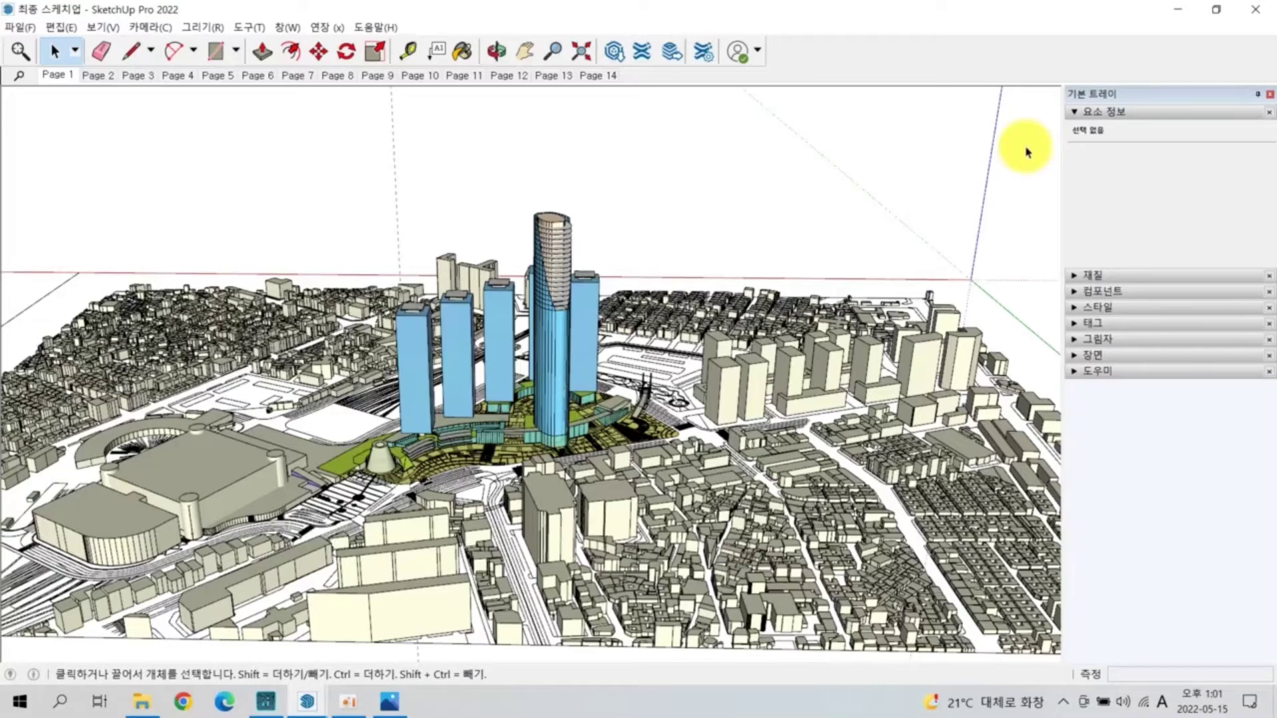
# View the saved scenes of the city model one after another, from Page 2 through Page 14.
pyautogui.click(97, 76)
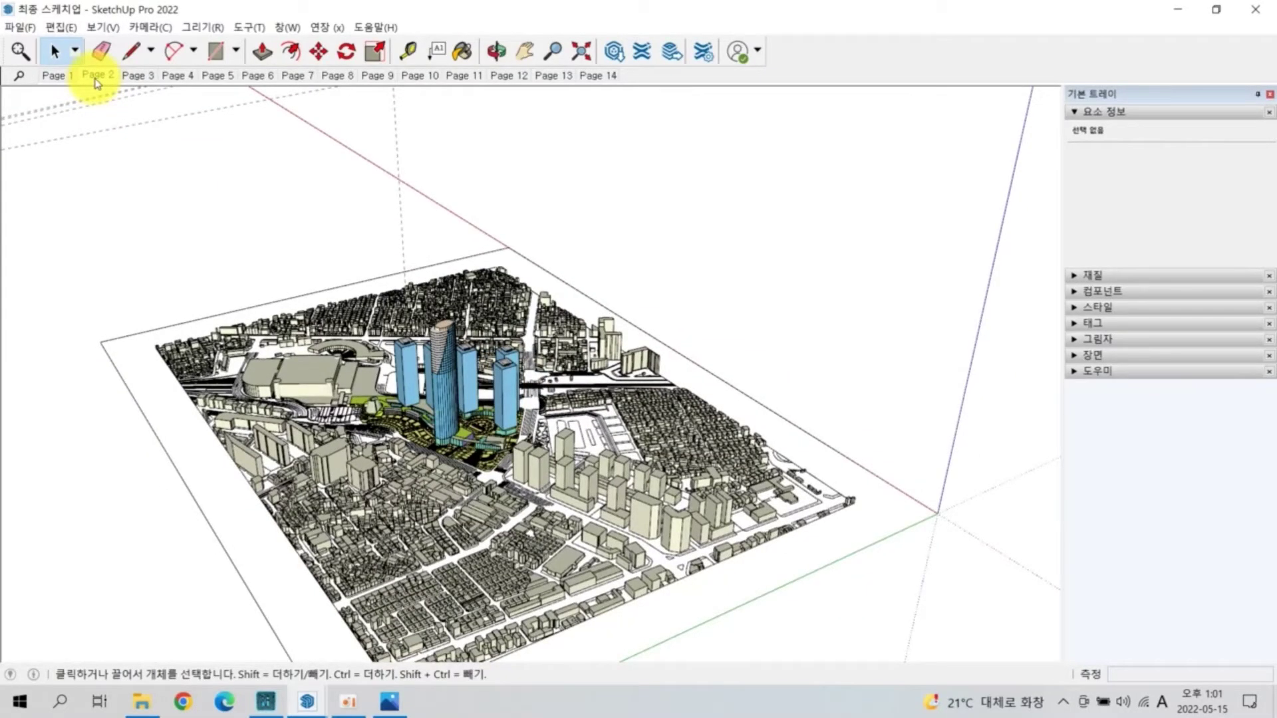
pyautogui.click(129, 76)
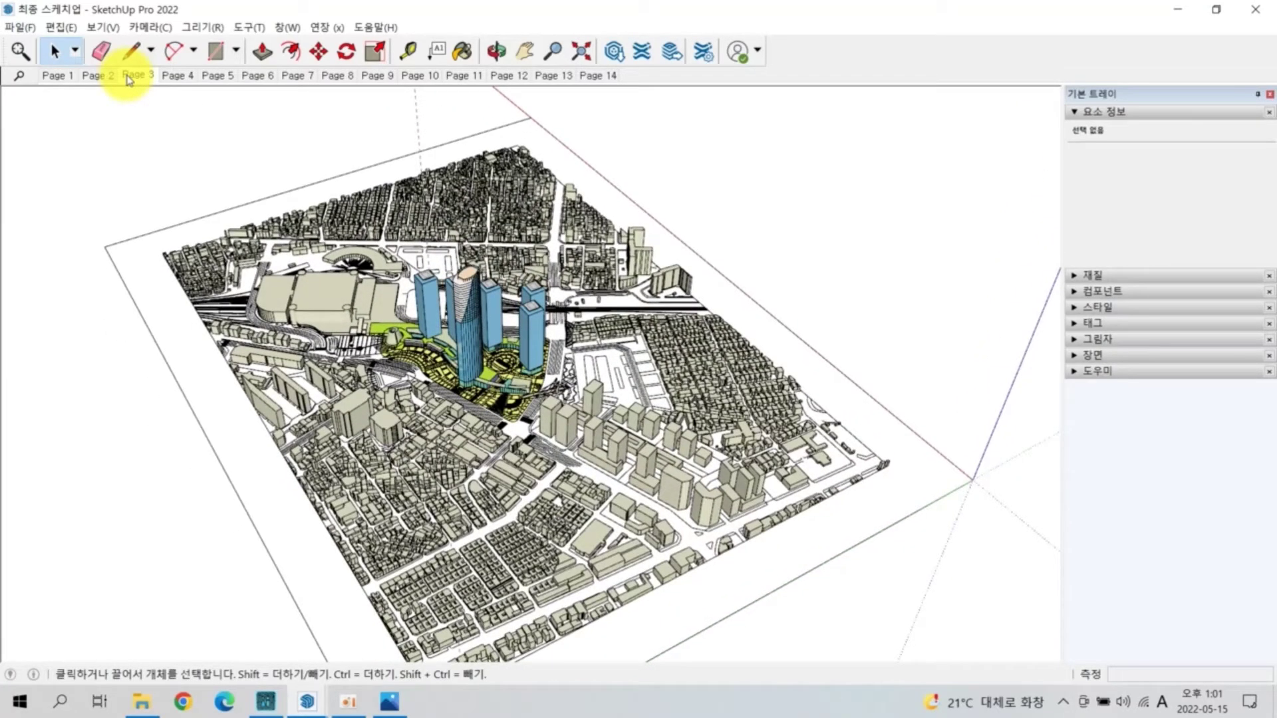
pyautogui.click(161, 76)
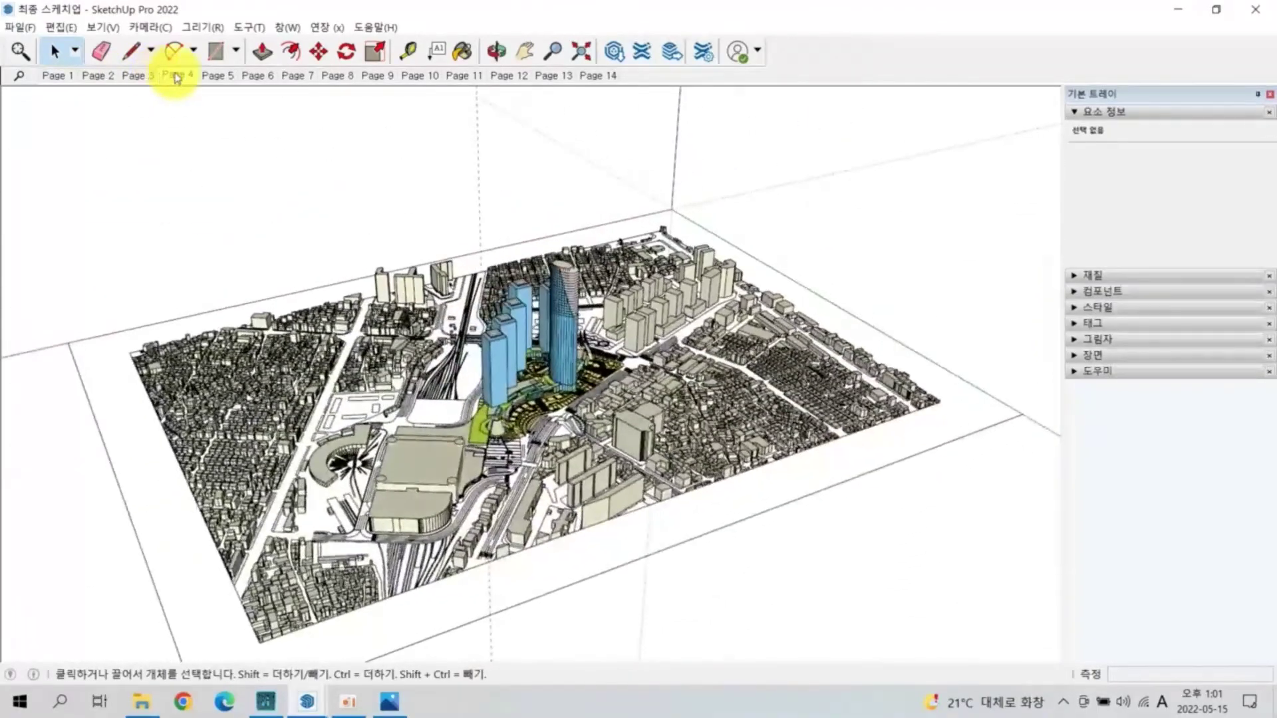
pyautogui.click(209, 75)
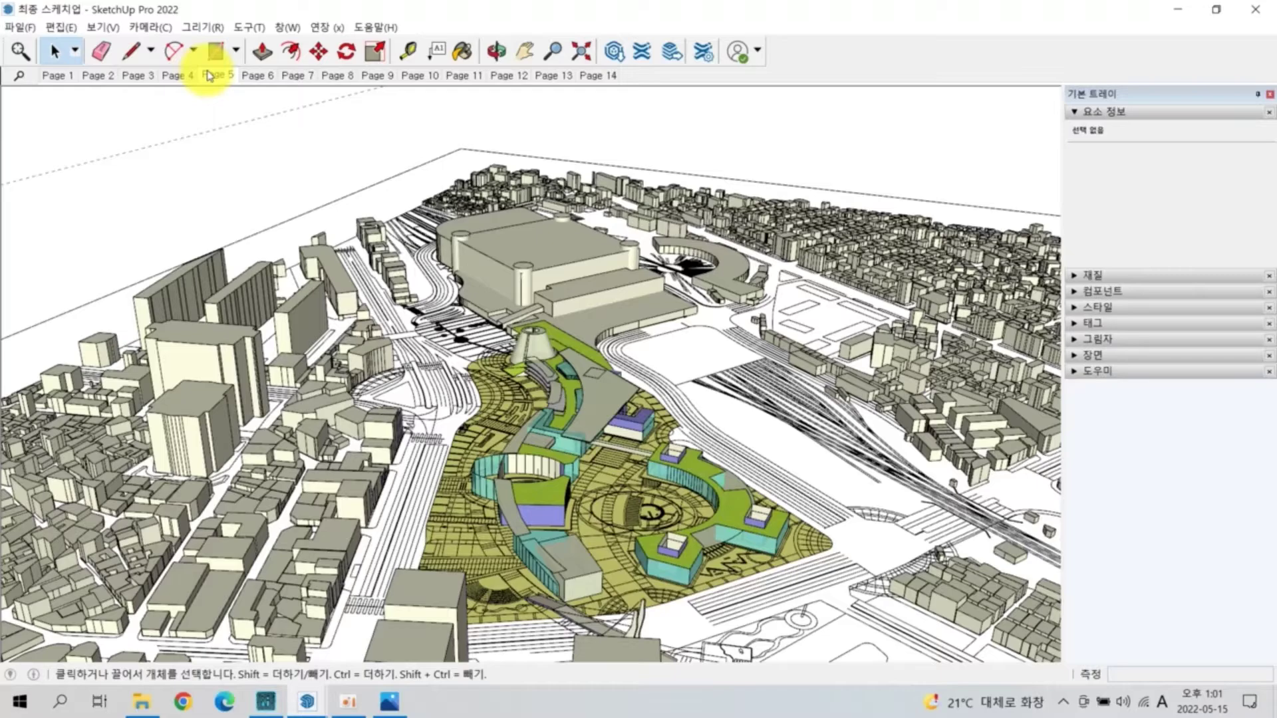
pyautogui.click(250, 76)
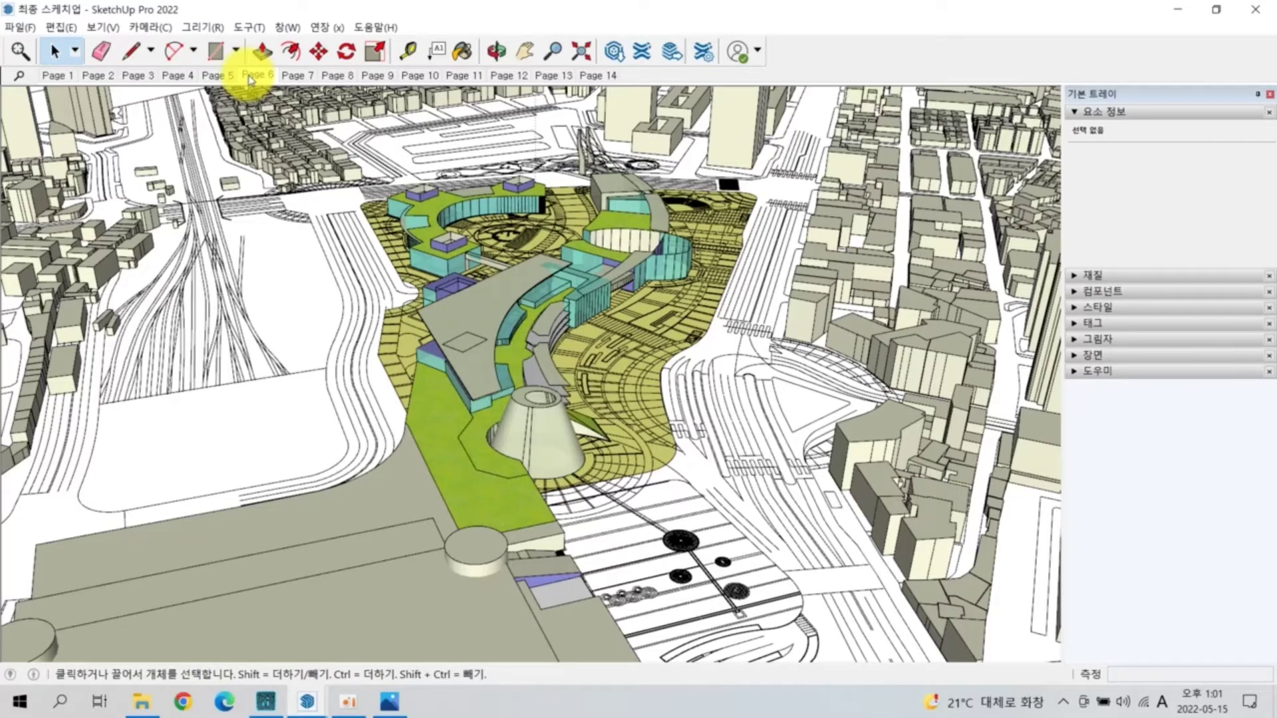
pyautogui.click(293, 77)
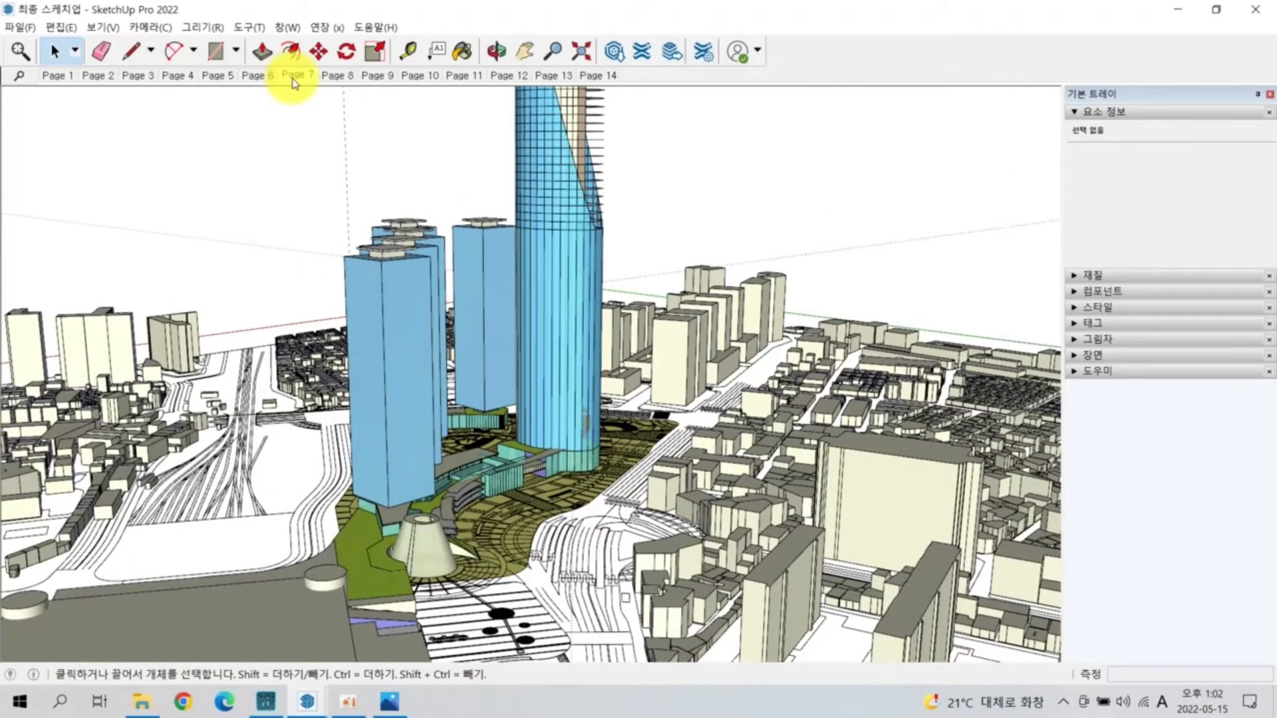
pyautogui.click(338, 76)
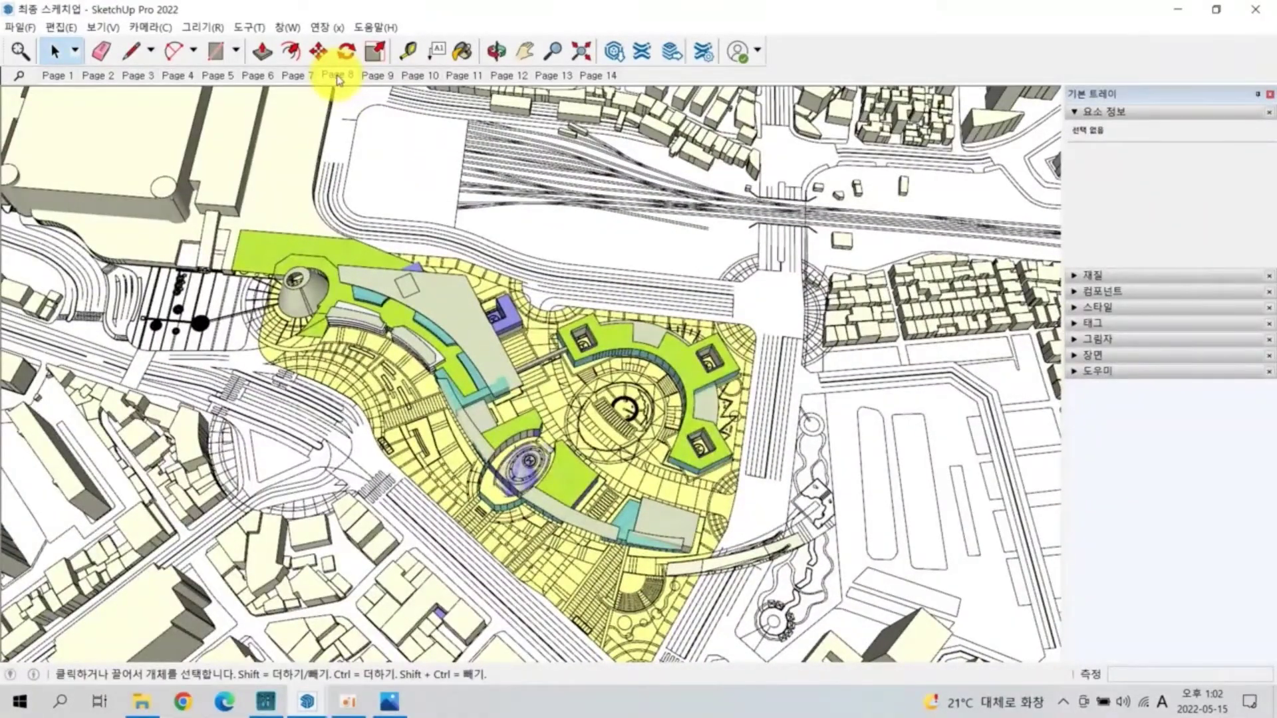
pyautogui.click(372, 80)
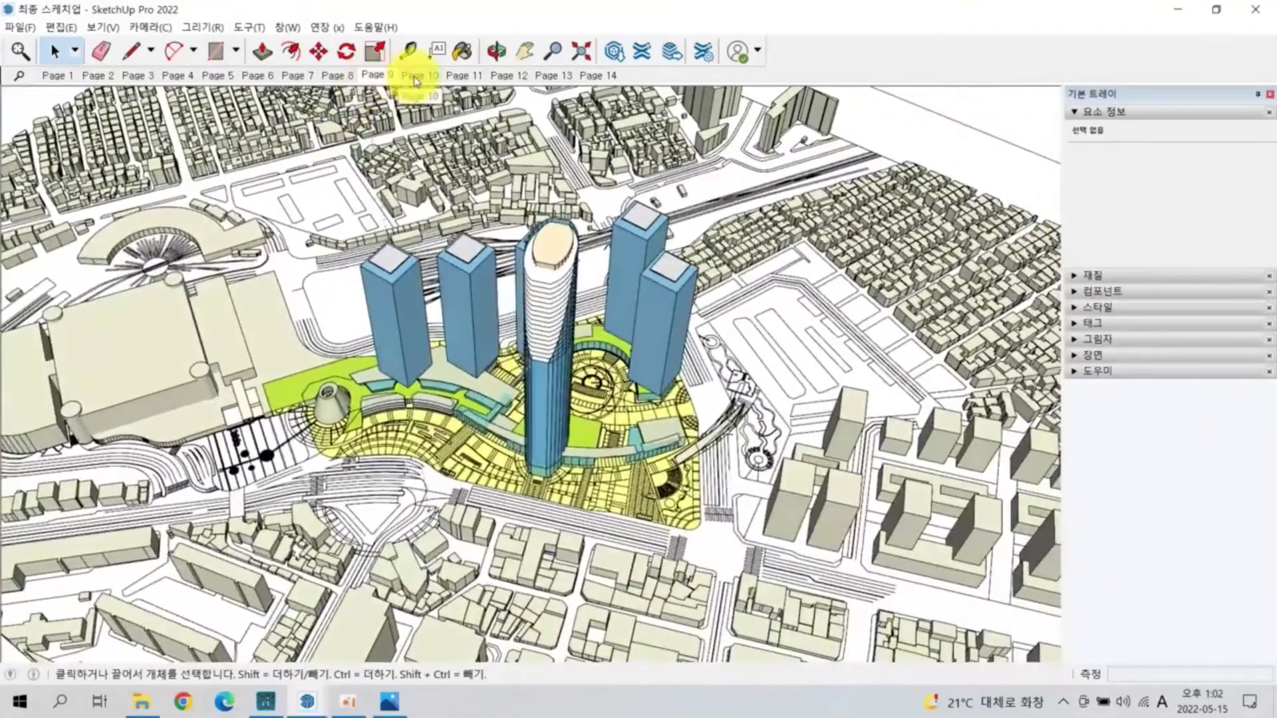
pyautogui.click(417, 75)
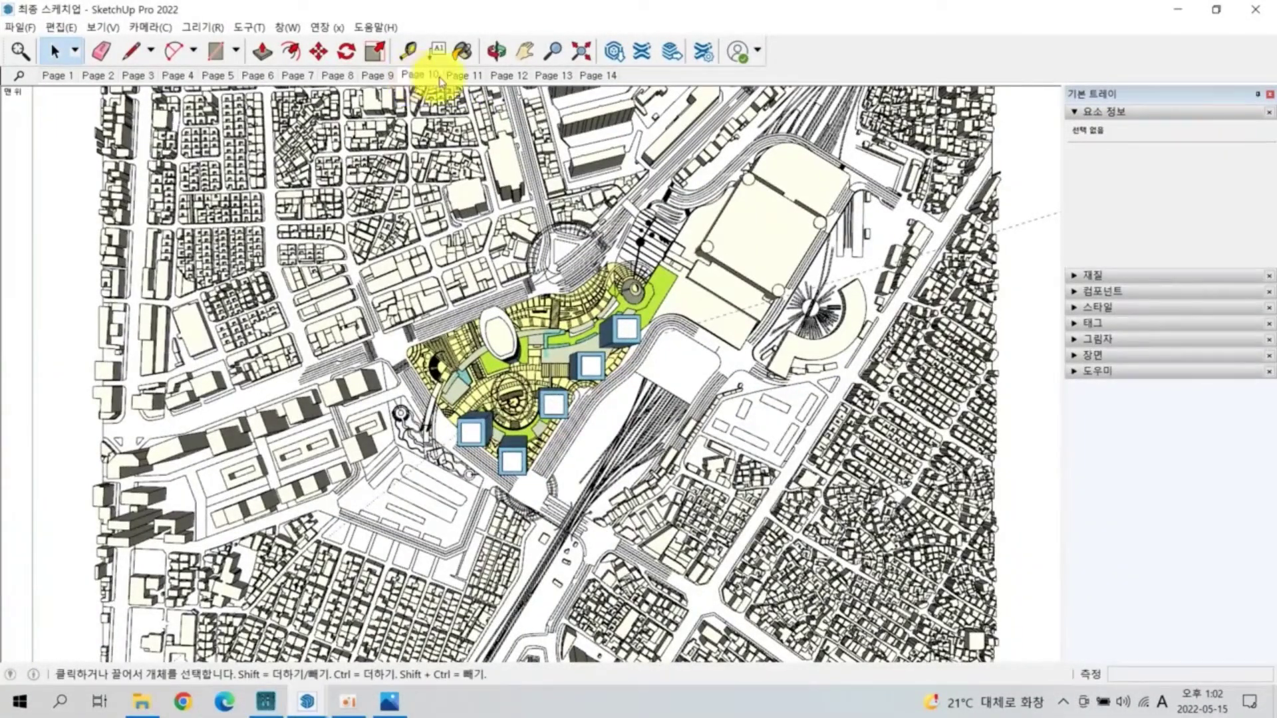
pyautogui.click(465, 77)
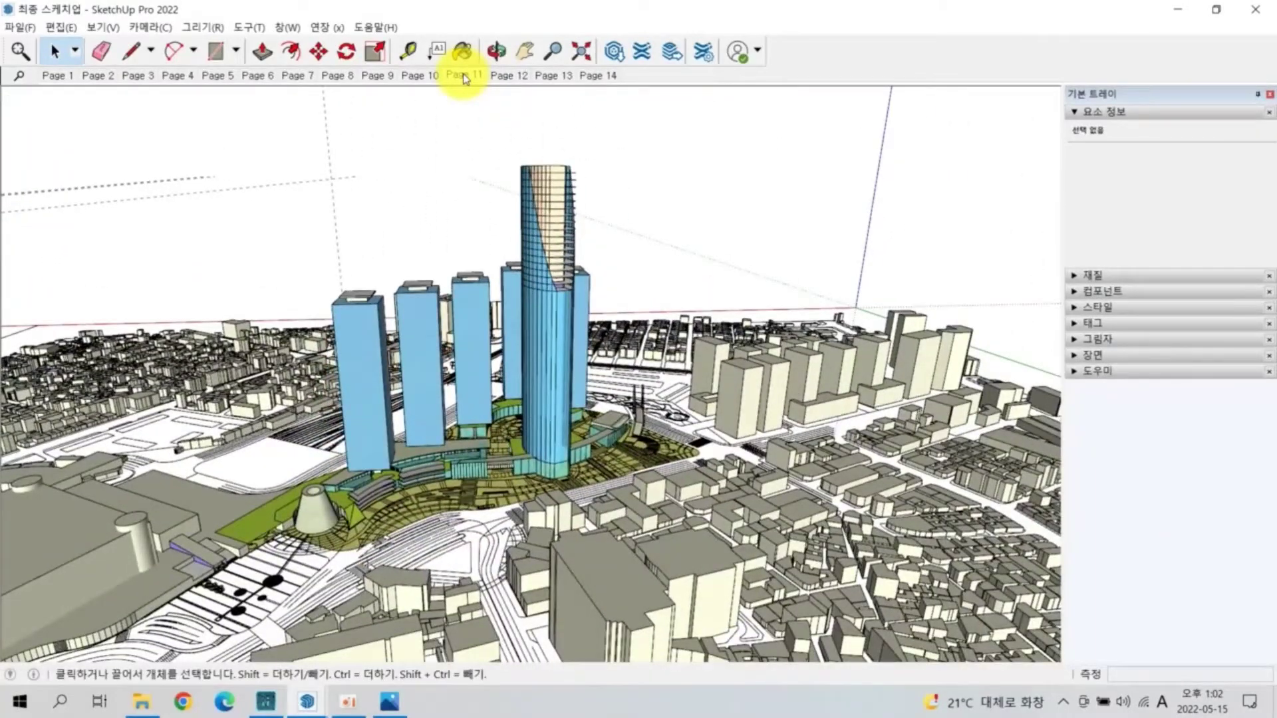
pyautogui.click(501, 76)
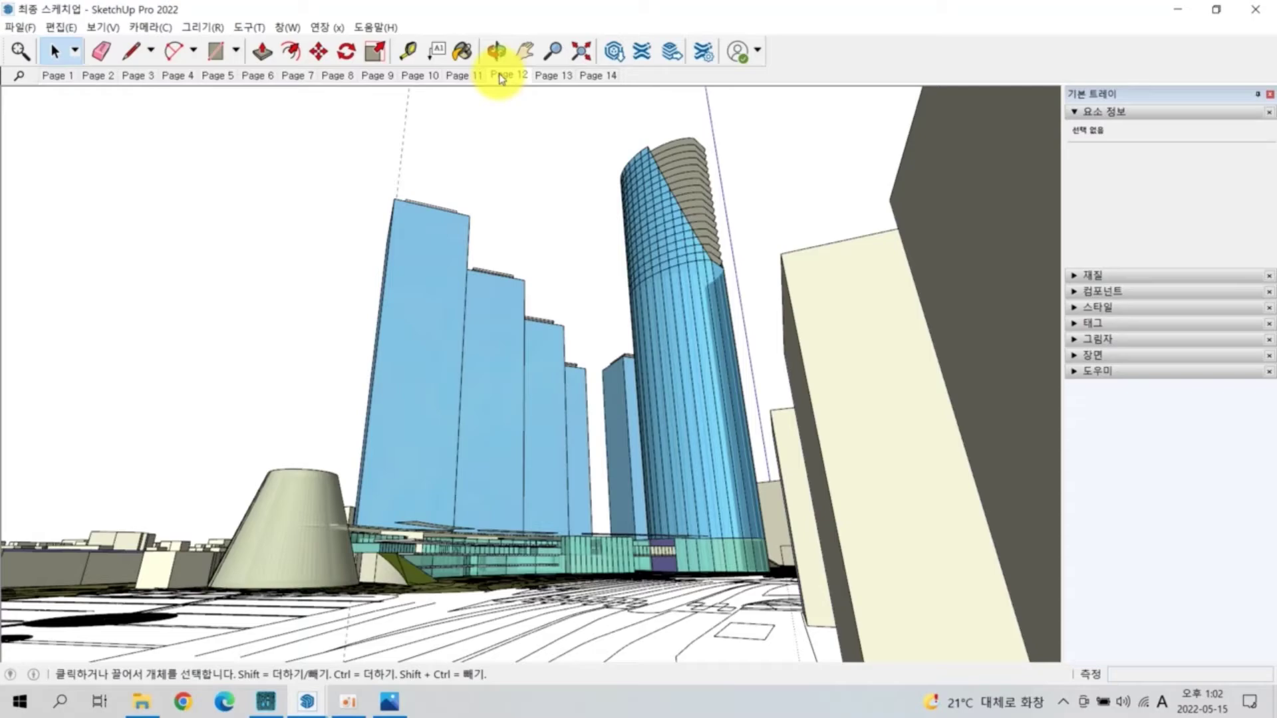
pyautogui.click(547, 78)
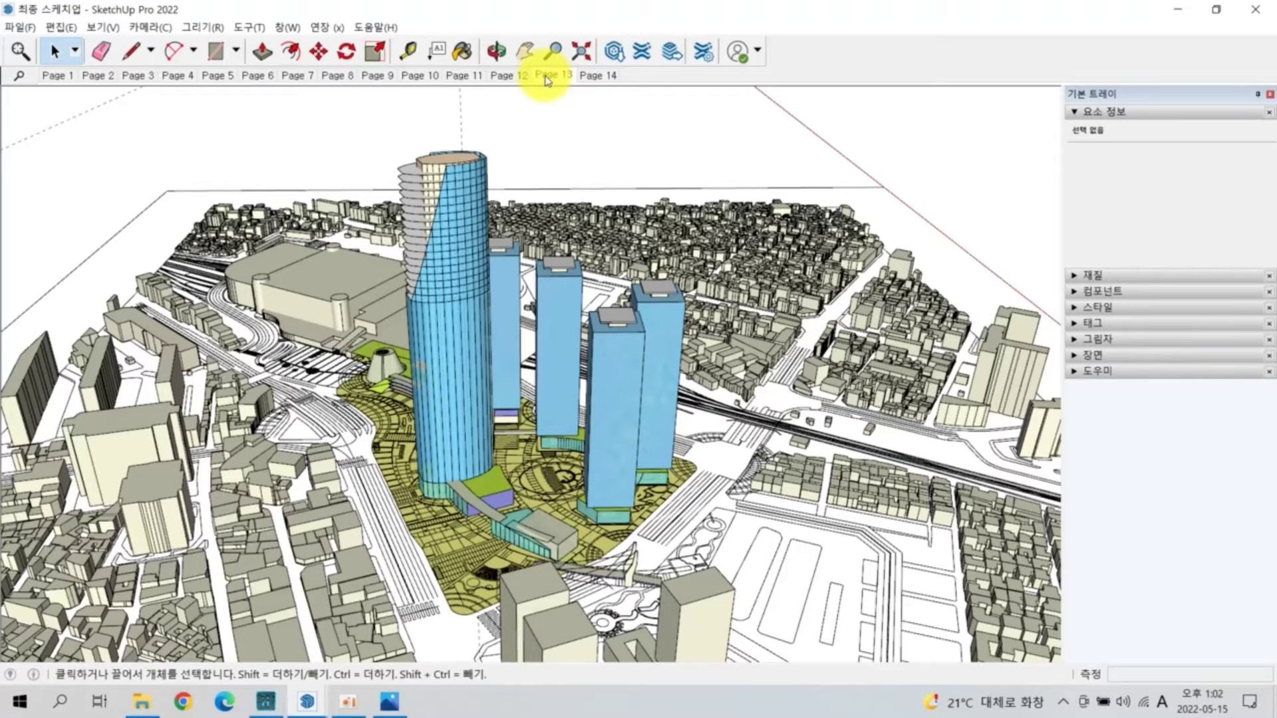
pyautogui.click(594, 78)
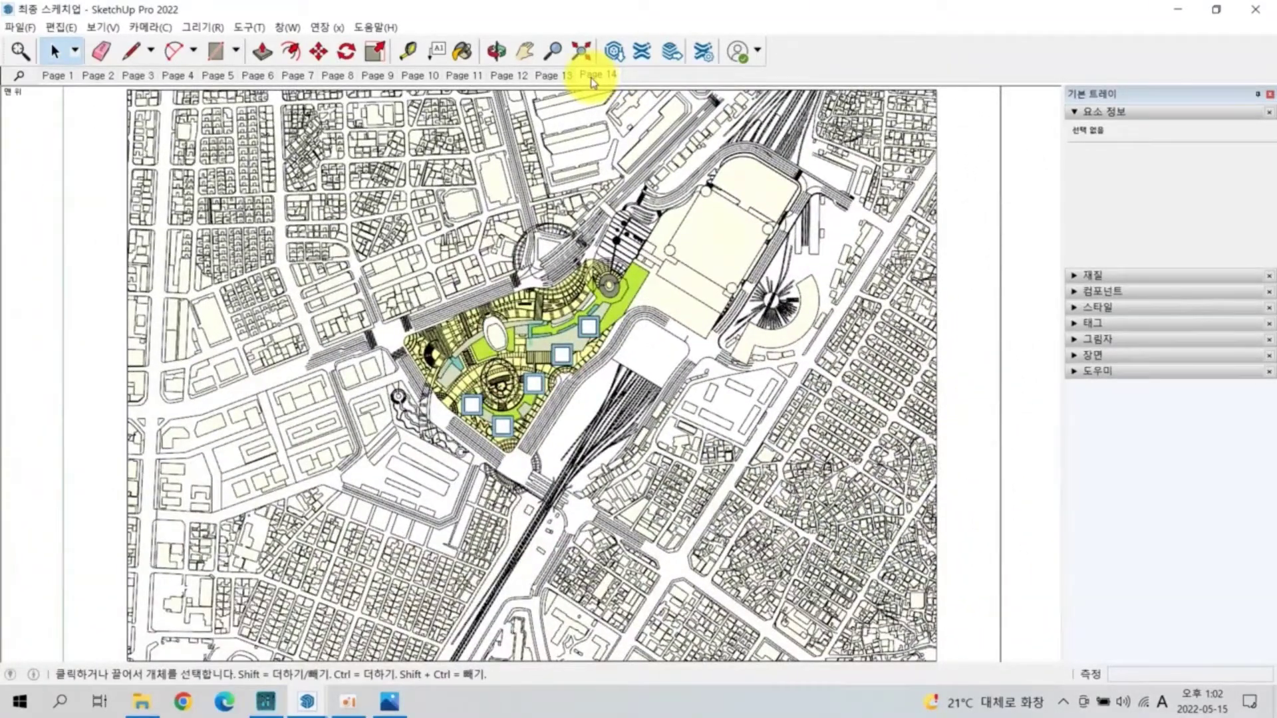
# Switch to the Photos app, show 1.JPG full screen and view the following four project presentation images one after another.
pyautogui.click(391, 702)
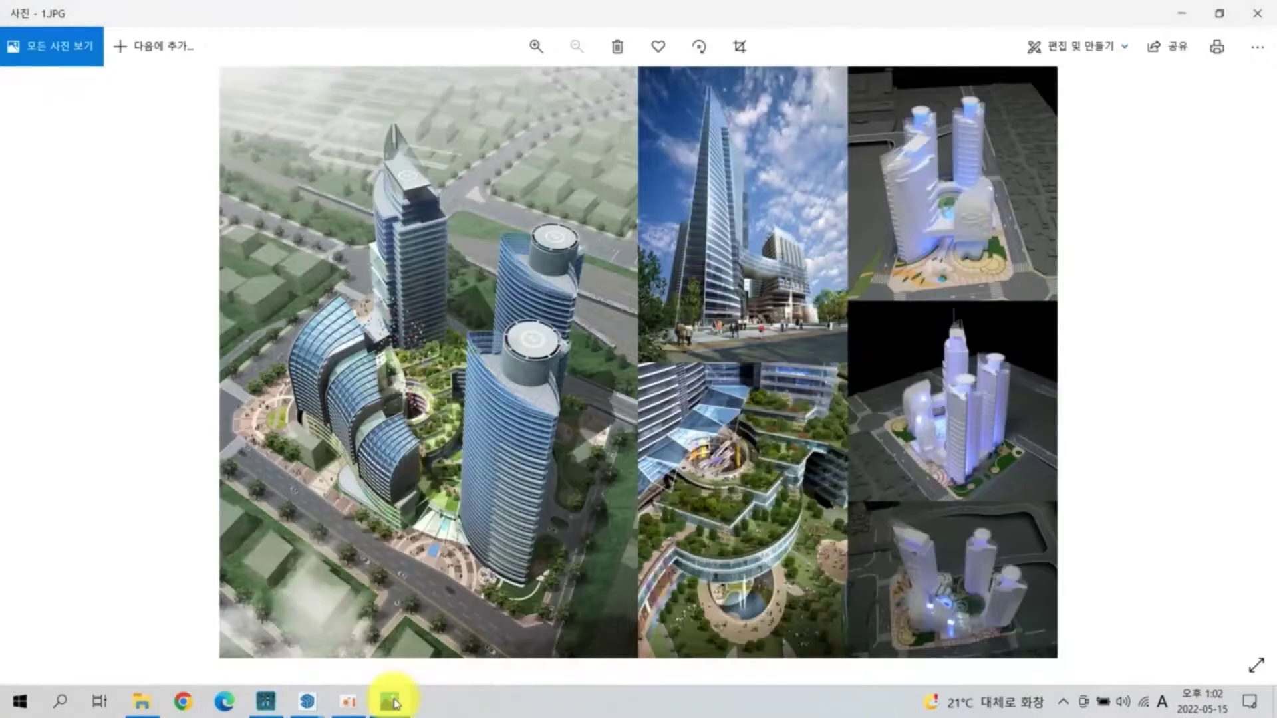
pyautogui.click(1256, 668)
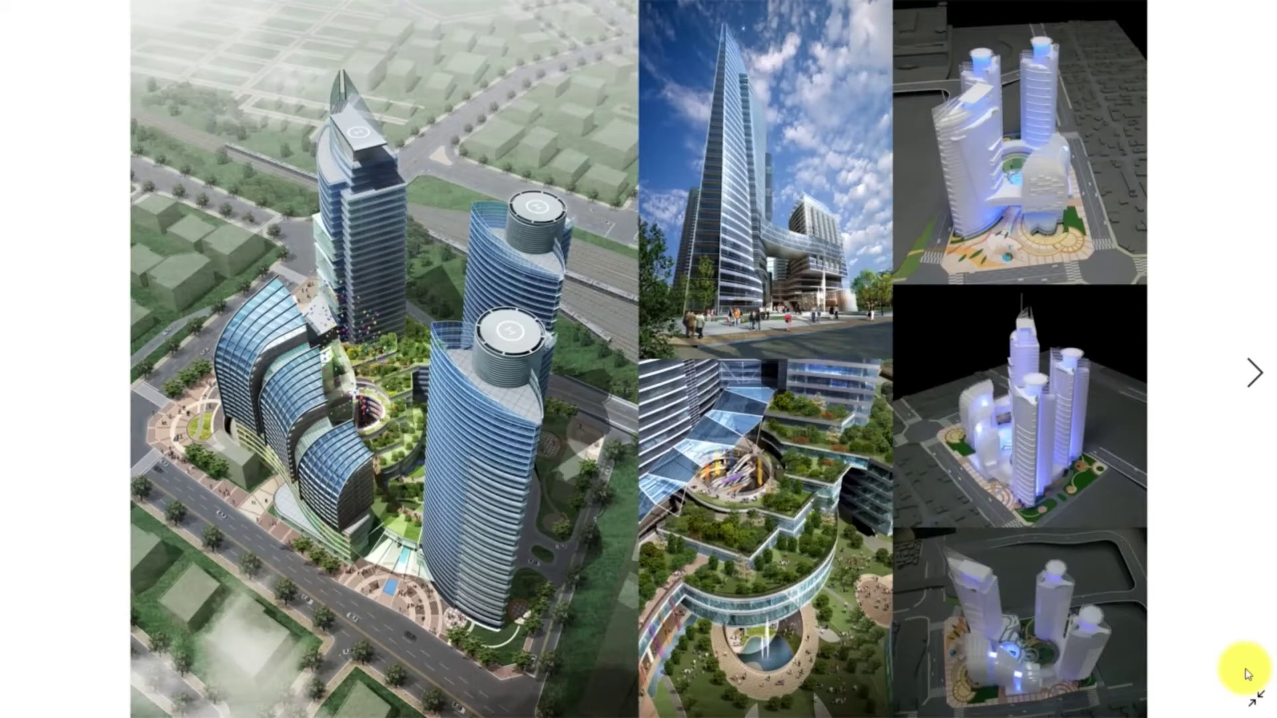
pyautogui.press('Right')
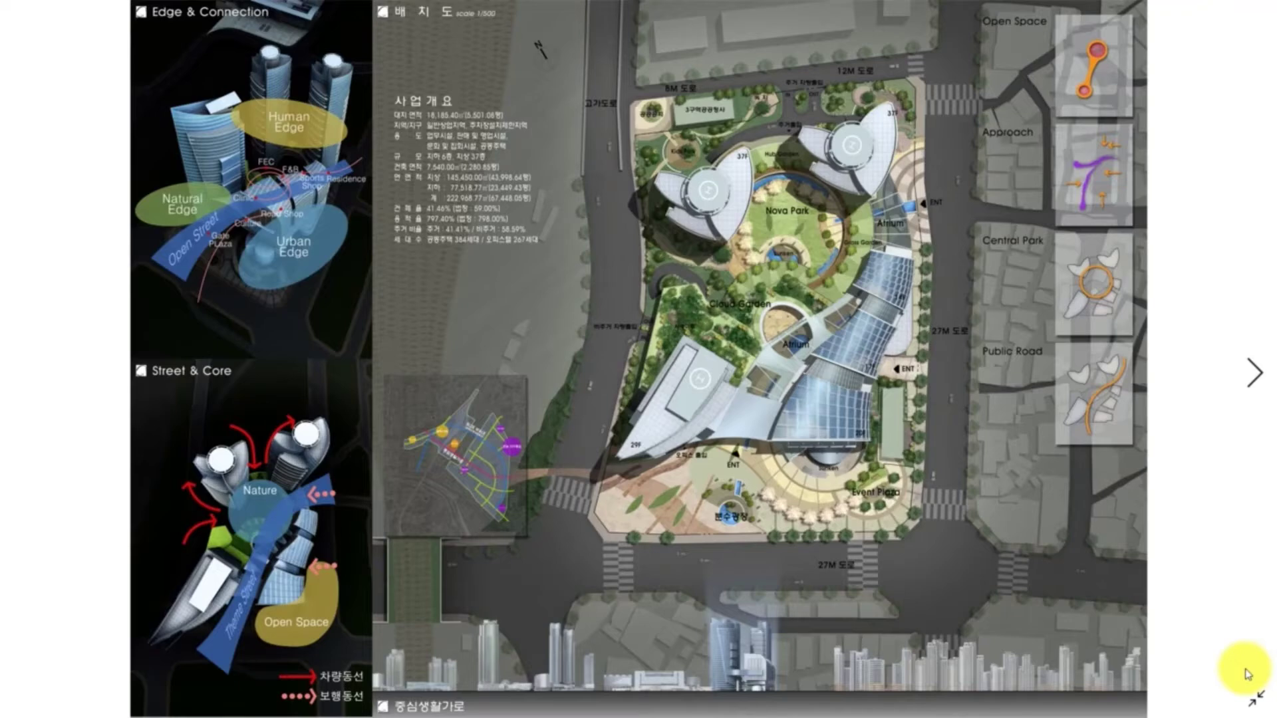
pyautogui.press('Right')
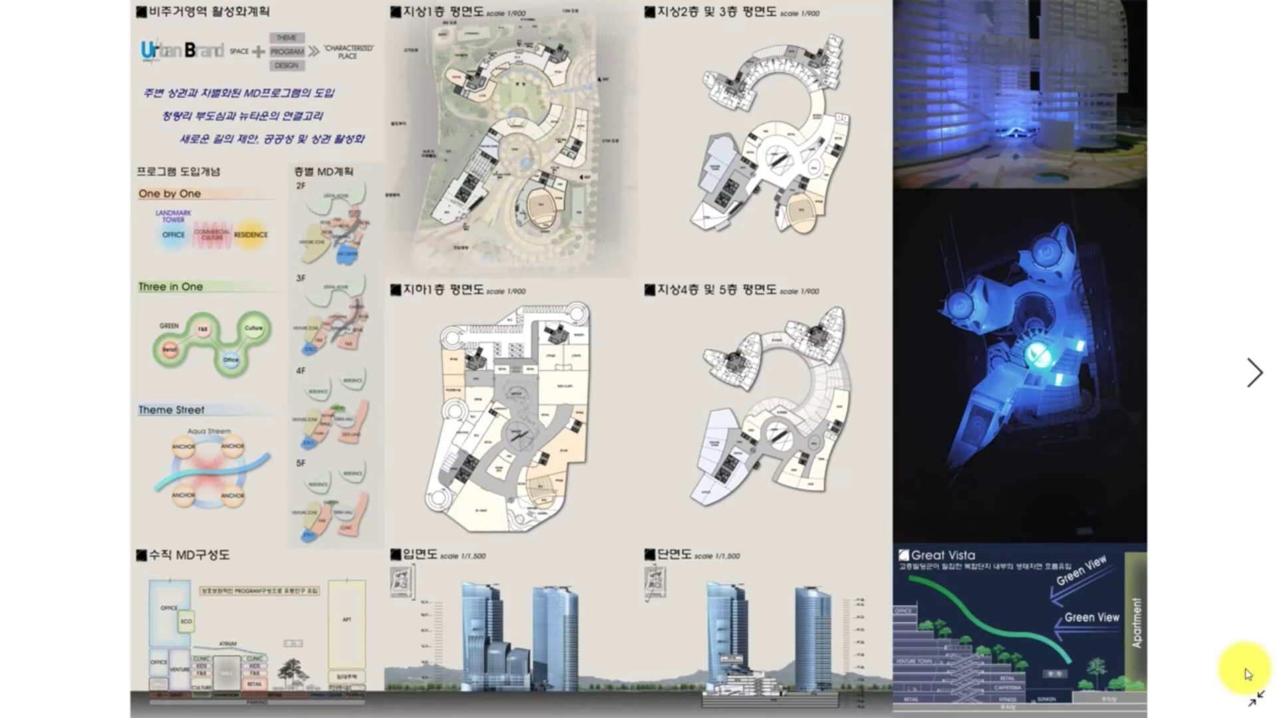
pyautogui.press('Right')
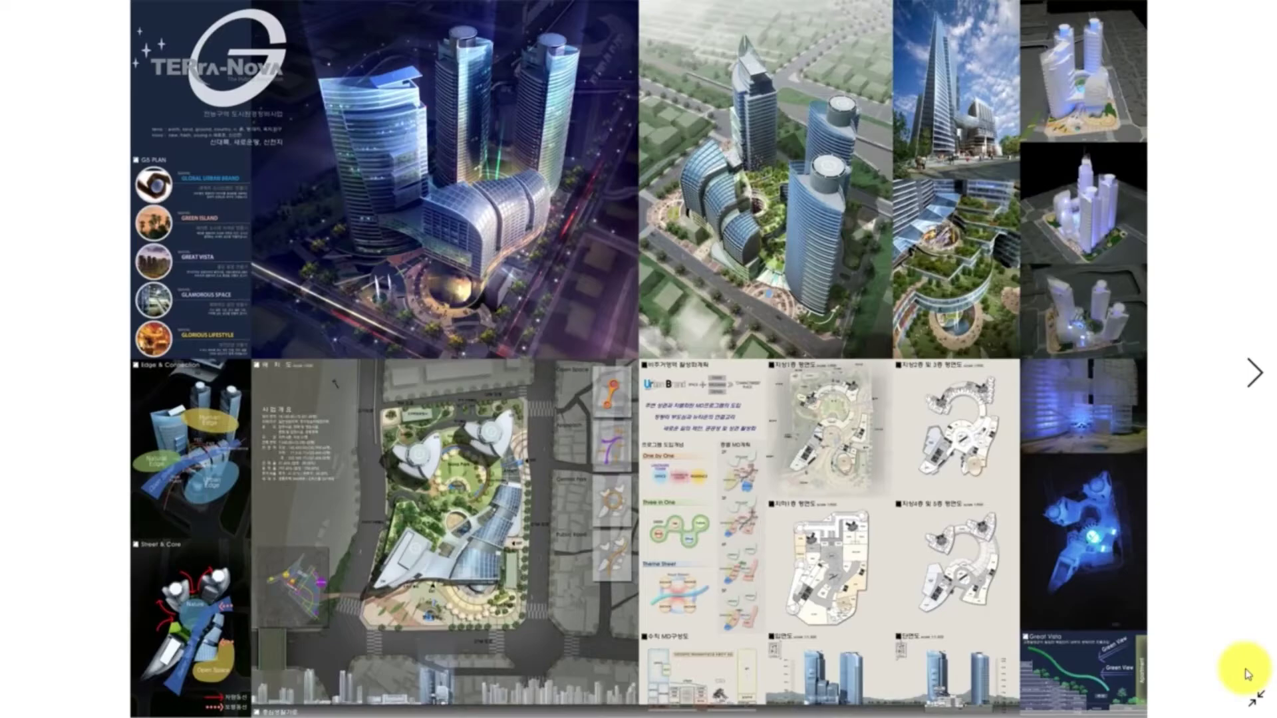
pyautogui.press('Right')
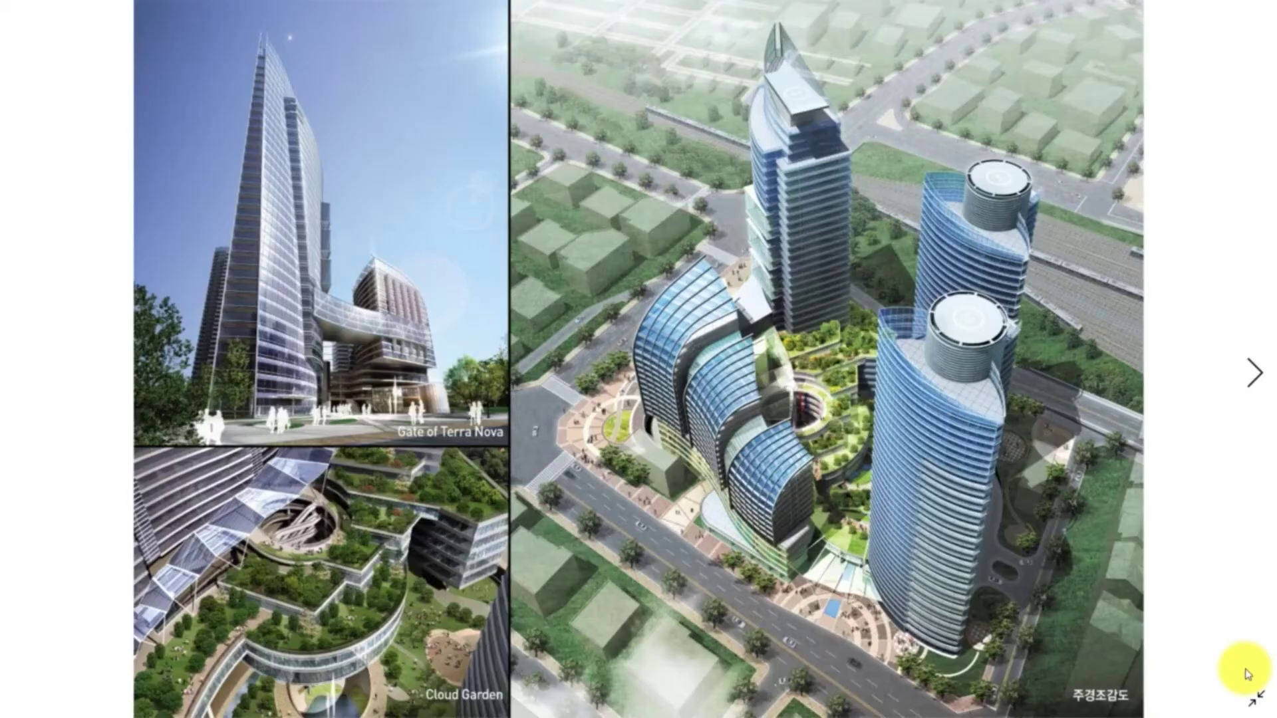